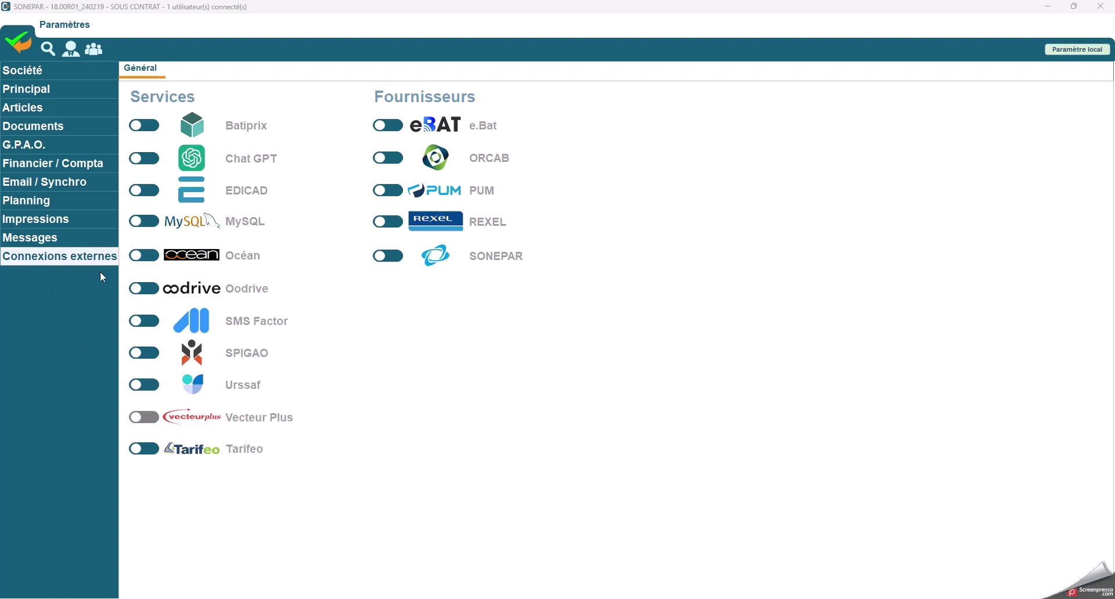
Step: Switch on the SONEPAR external connection and open its account settings
click(394, 260)
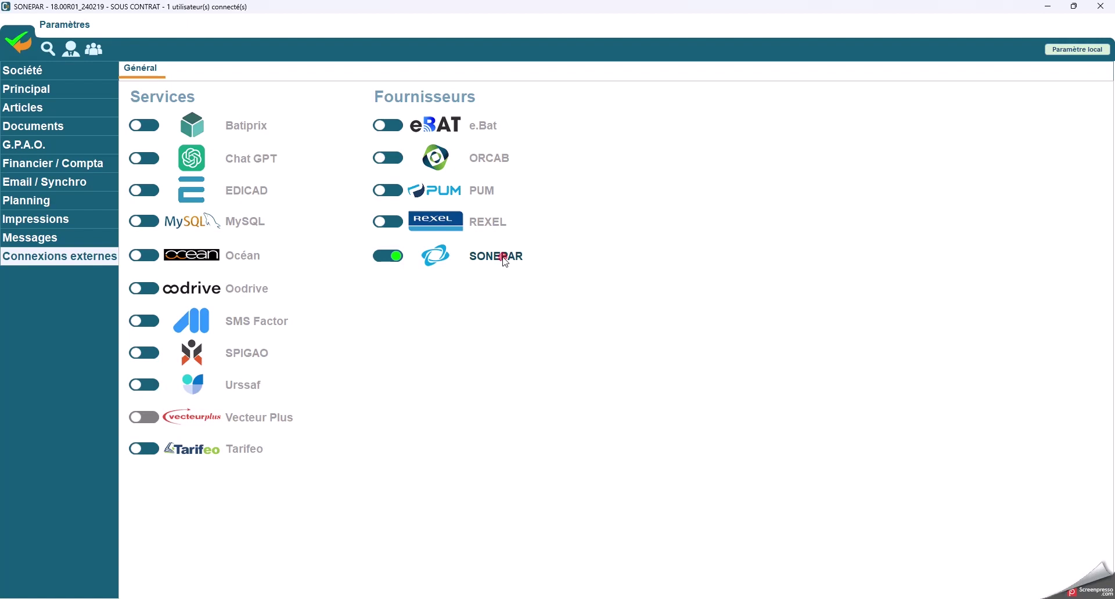
click(505, 260)
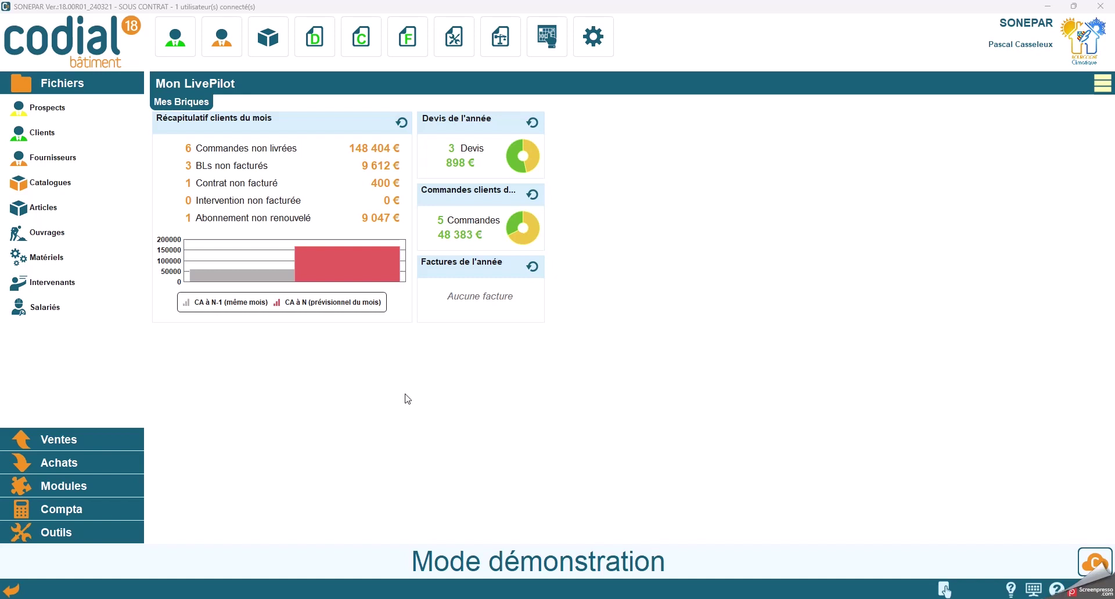
Step: Start a SONEPAR catalogue import from the catalogue base and add 3M ELECTRICITE to the requested brands
click(51, 183)
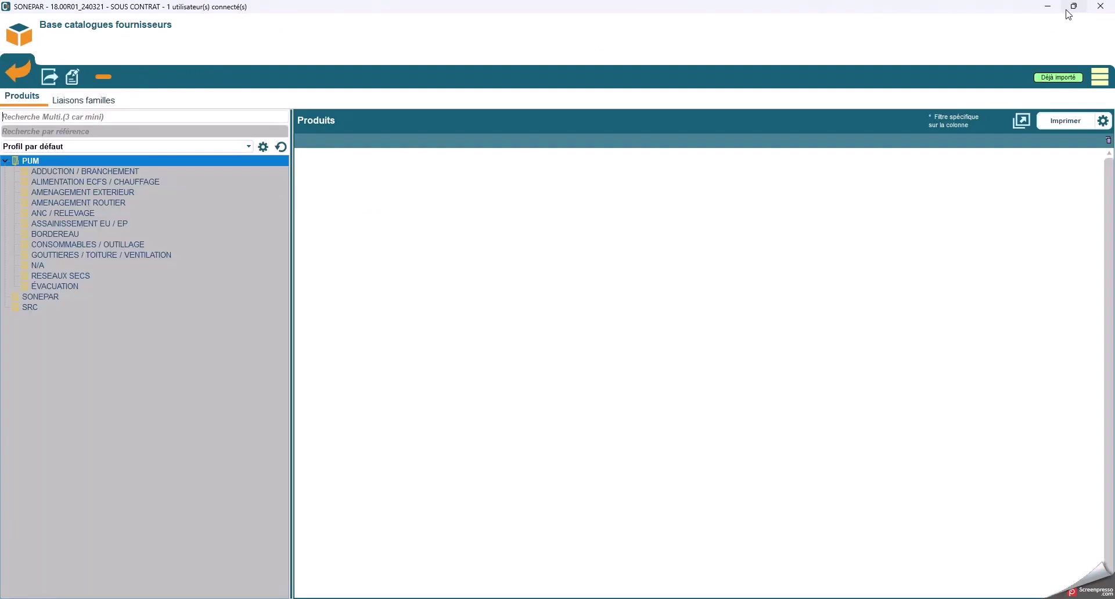
click(1095, 86)
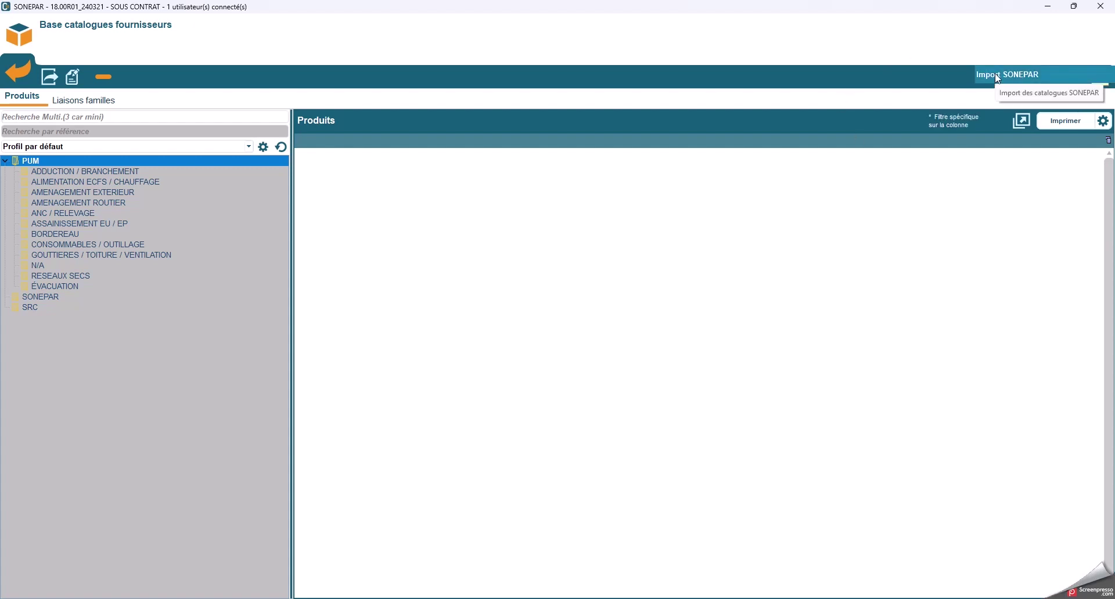
click(996, 75)
click(529, 284)
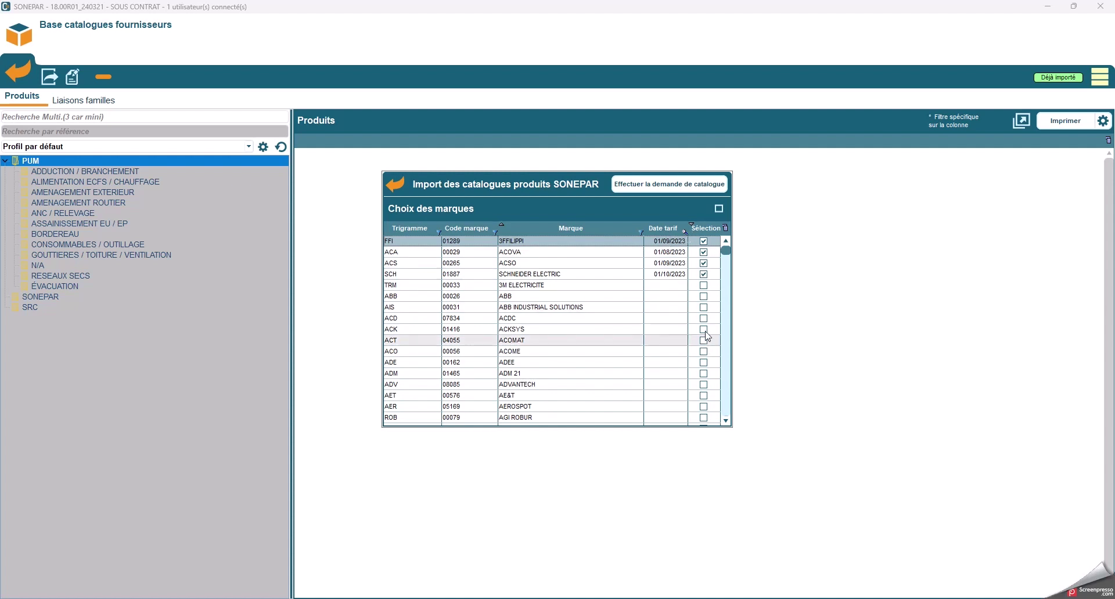
click(703, 286)
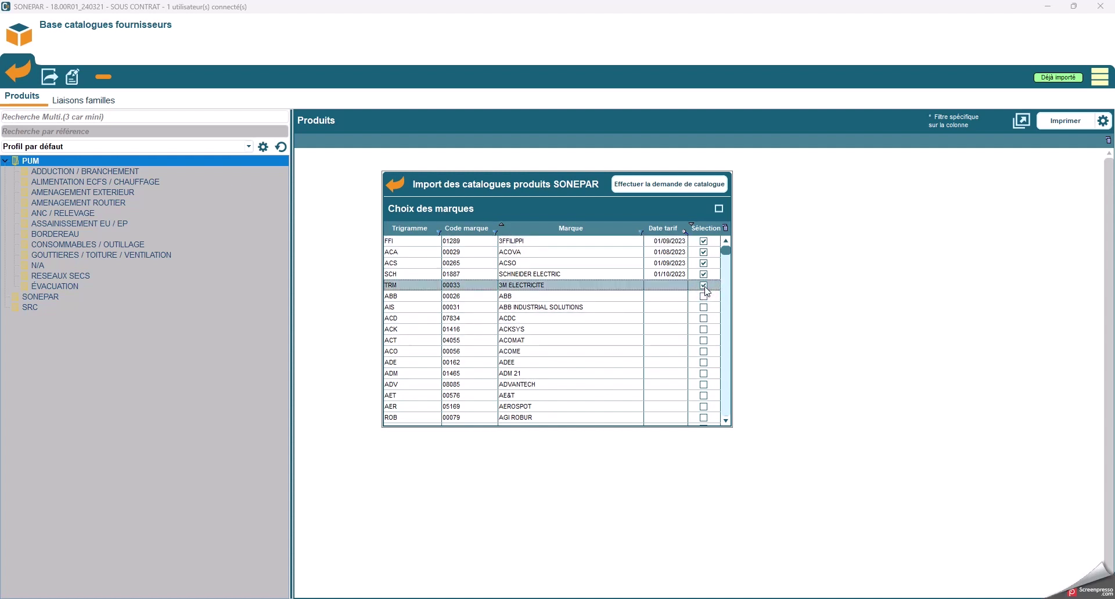
Step: Request the catalogues, run the import of 45656 references, then close the import window
click(671, 185)
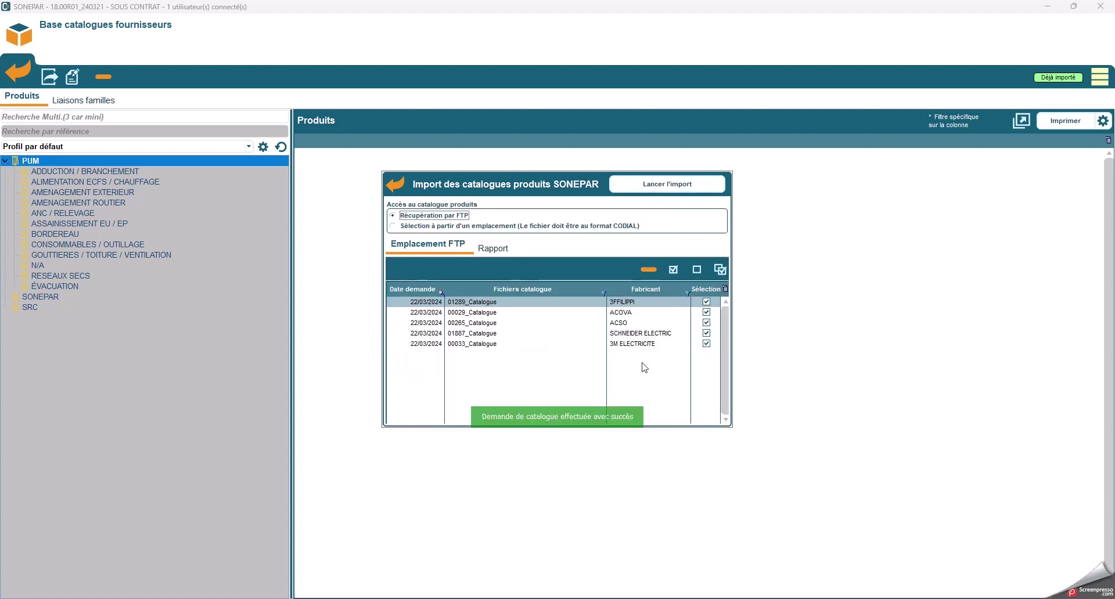
click(684, 189)
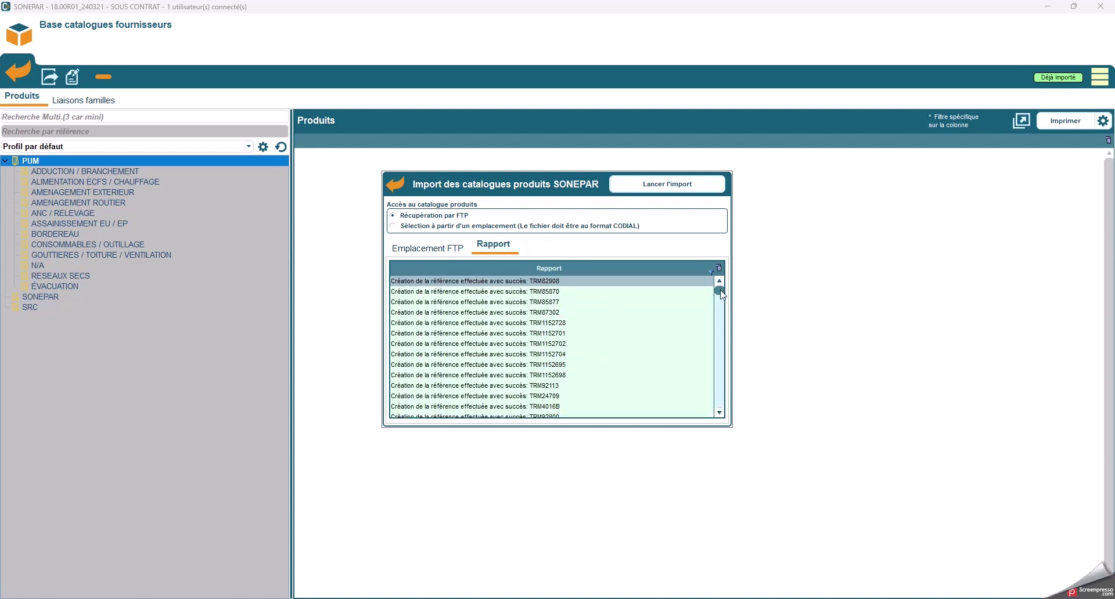
drag(719, 290, 717, 439)
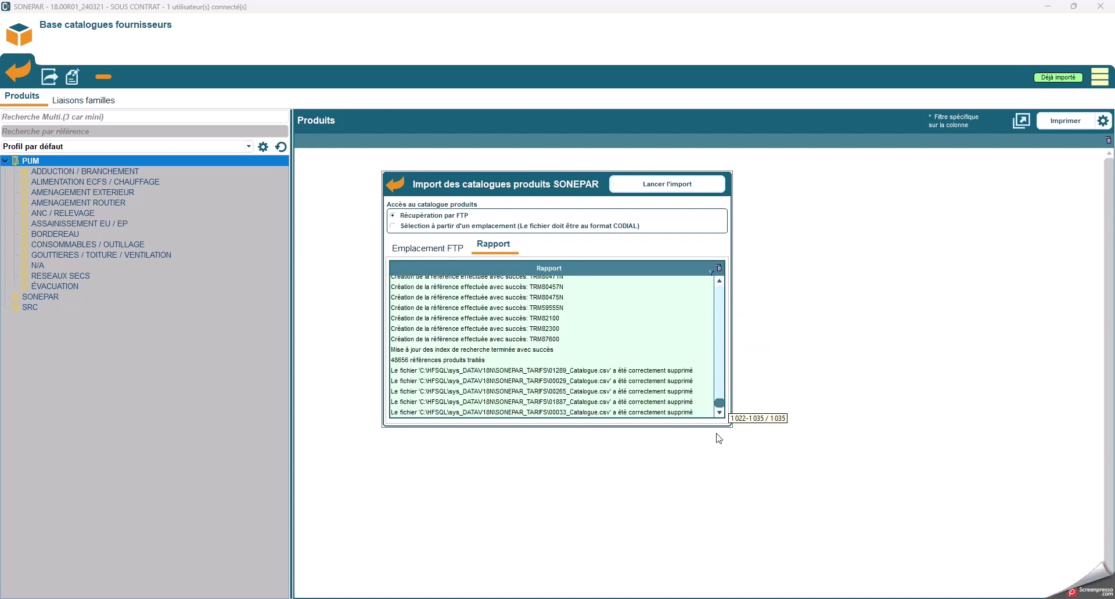
click(403, 187)
click(401, 187)
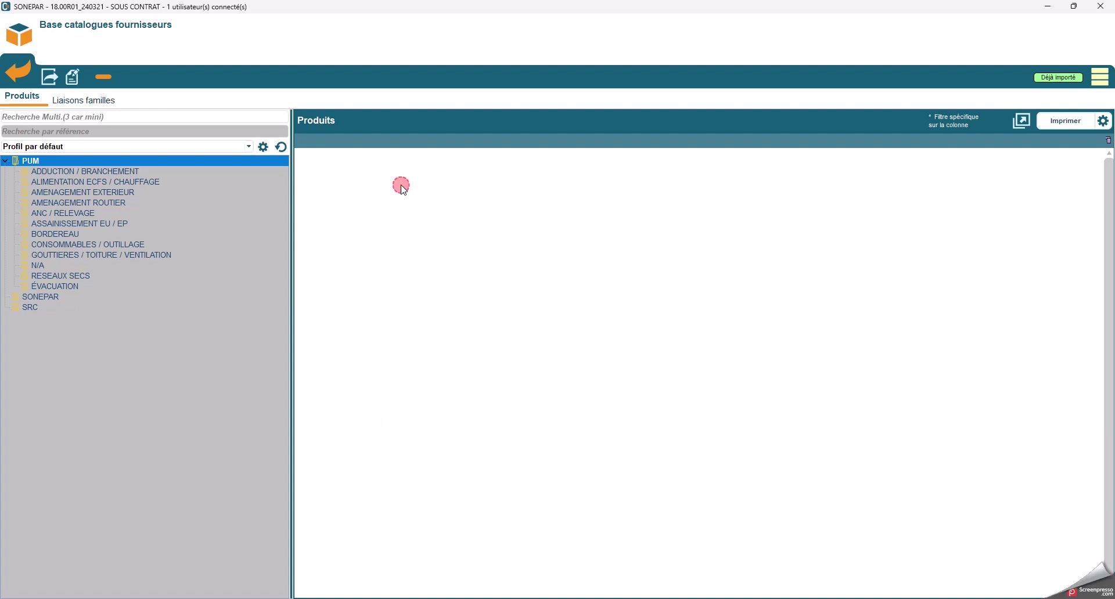
Step: Browse SONEPAR to the APPAREILLAGE TERMINAL subfamily and send product SCHS520405 for transfer
click(33, 297)
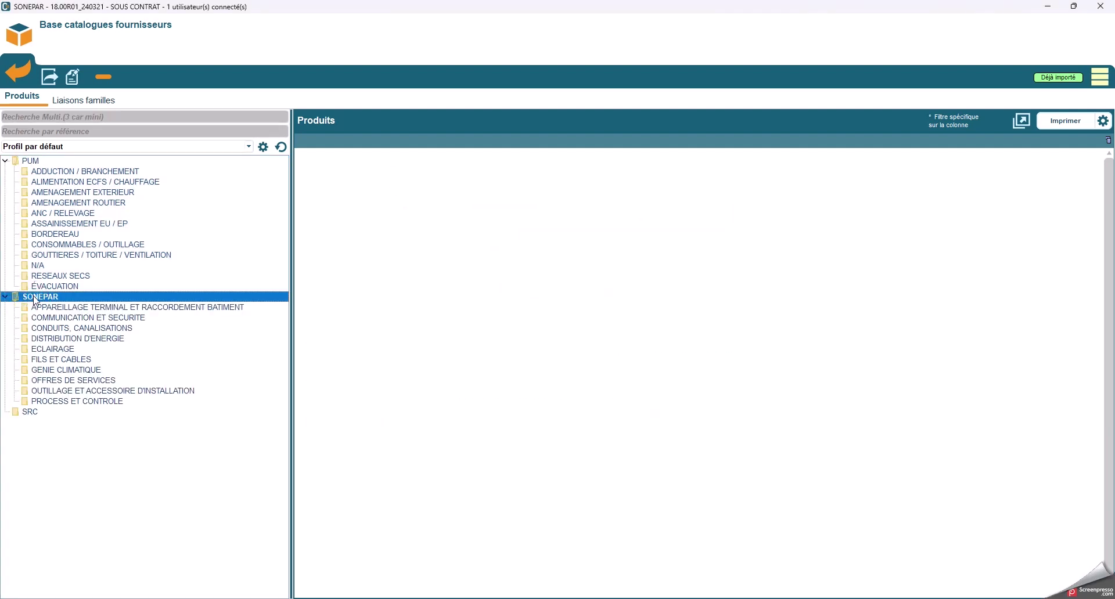
click(59, 307)
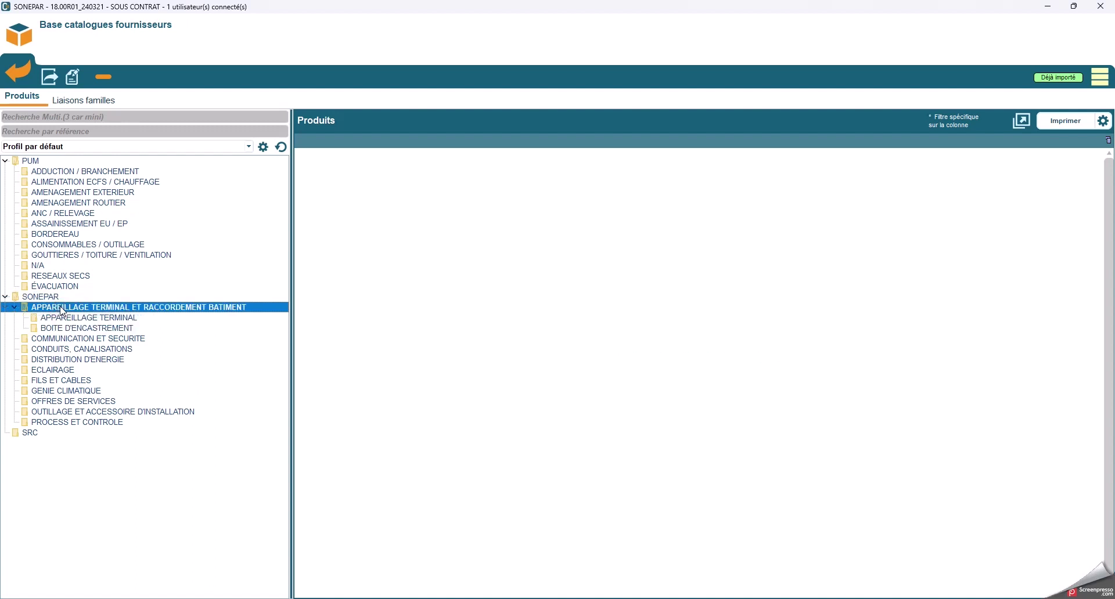
click(87, 319)
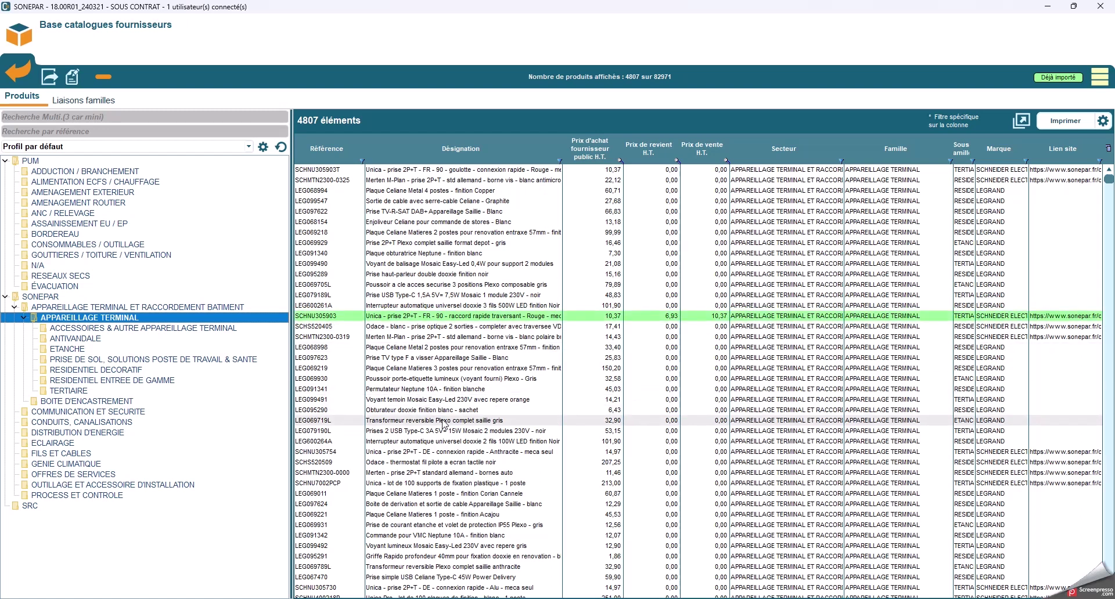
click(395, 329)
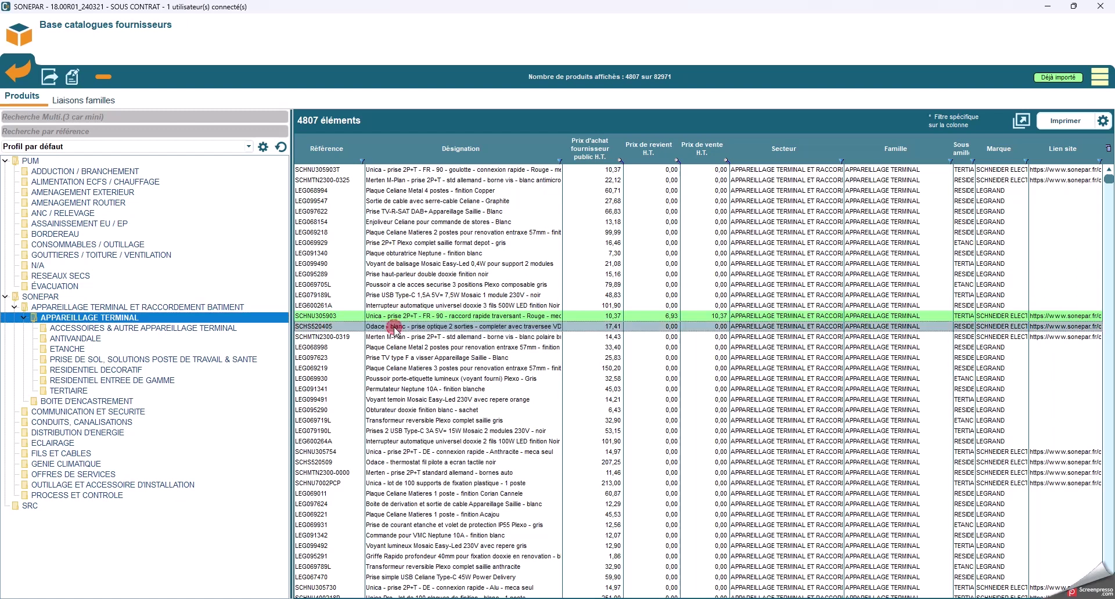
click(50, 78)
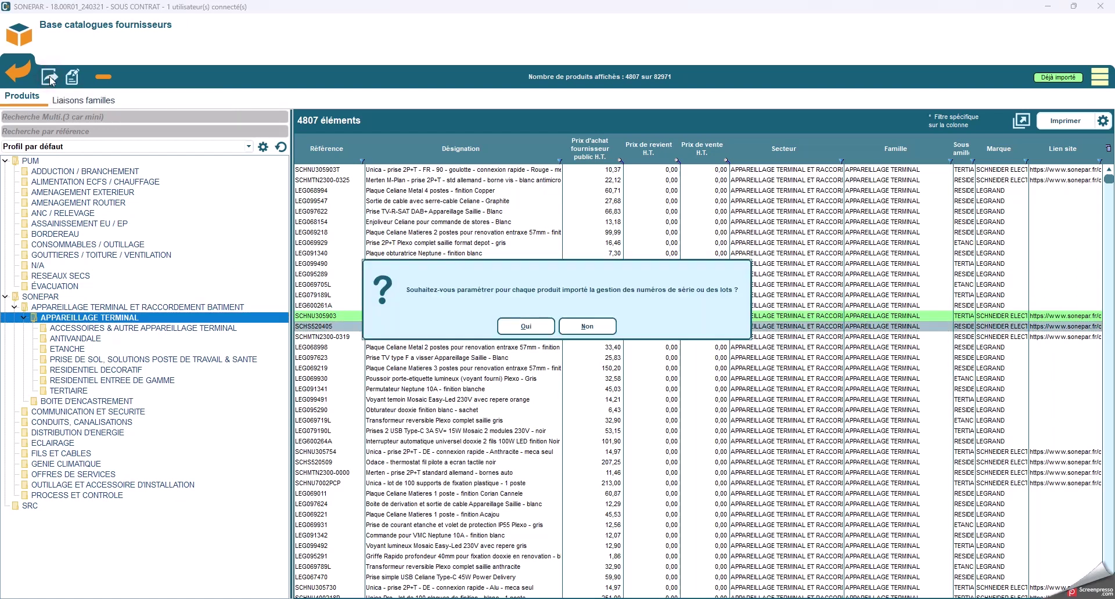
Step: Accept serial/lot tracking, keep family APPAREILLAGE TERMINAL and confirm transferring SCHS520405 to the articles
click(528, 330)
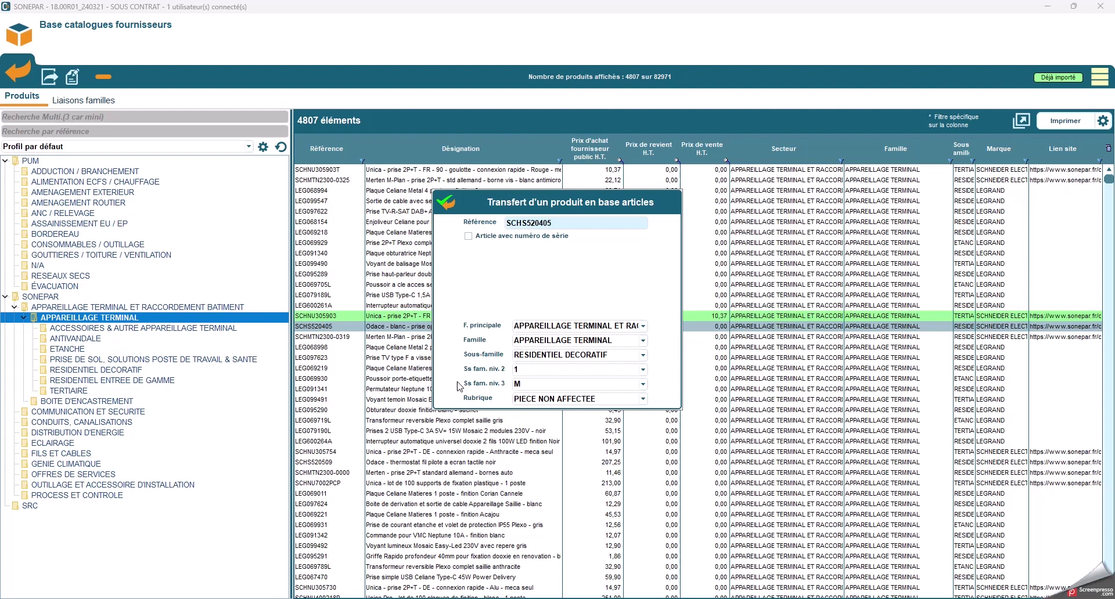
click(643, 340)
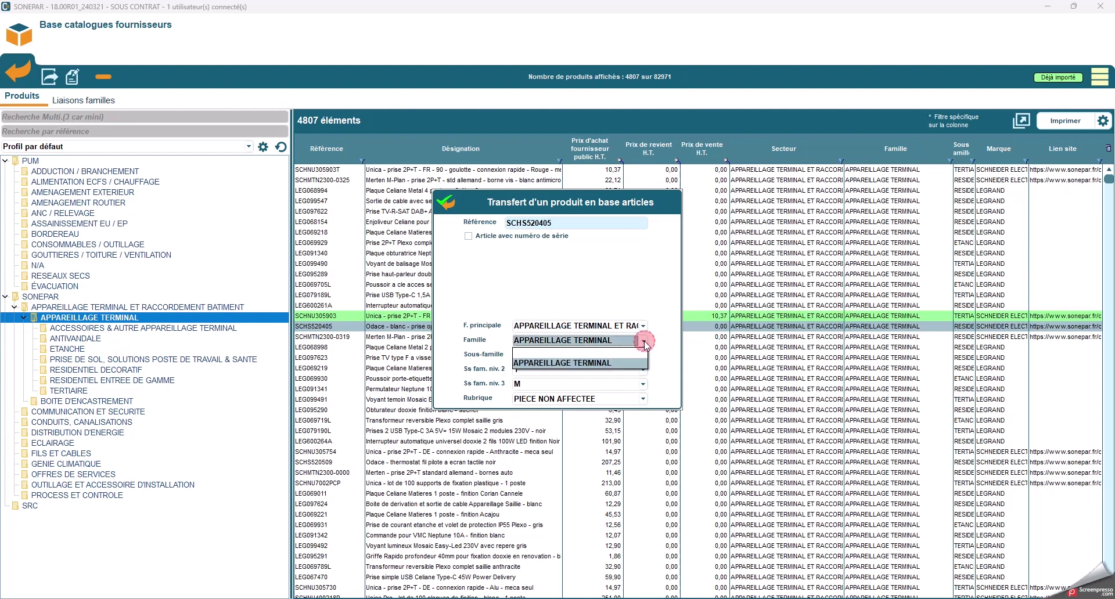
click(643, 340)
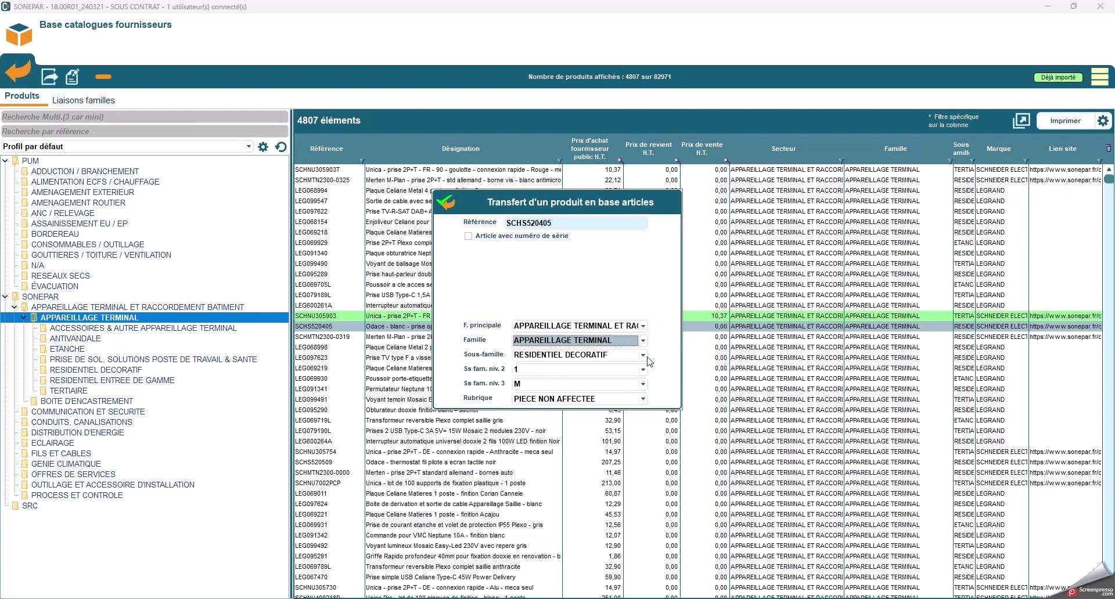
click(445, 203)
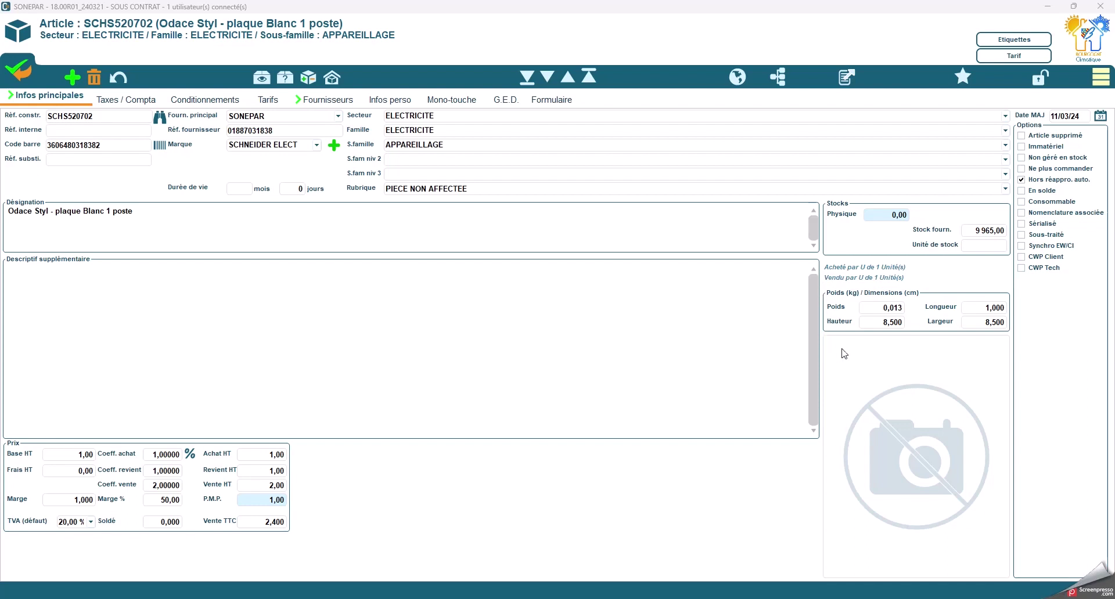
Step: Show SONEPAR stock and prices for SCHS520702, checking contract N°199206 then returning to N°200782
click(1100, 76)
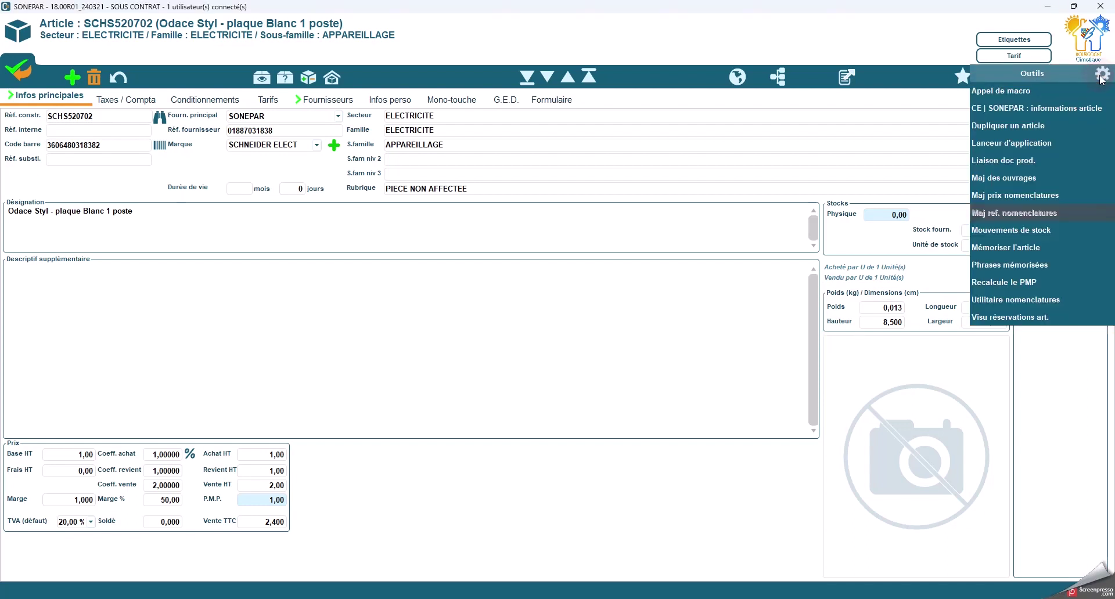
click(1030, 107)
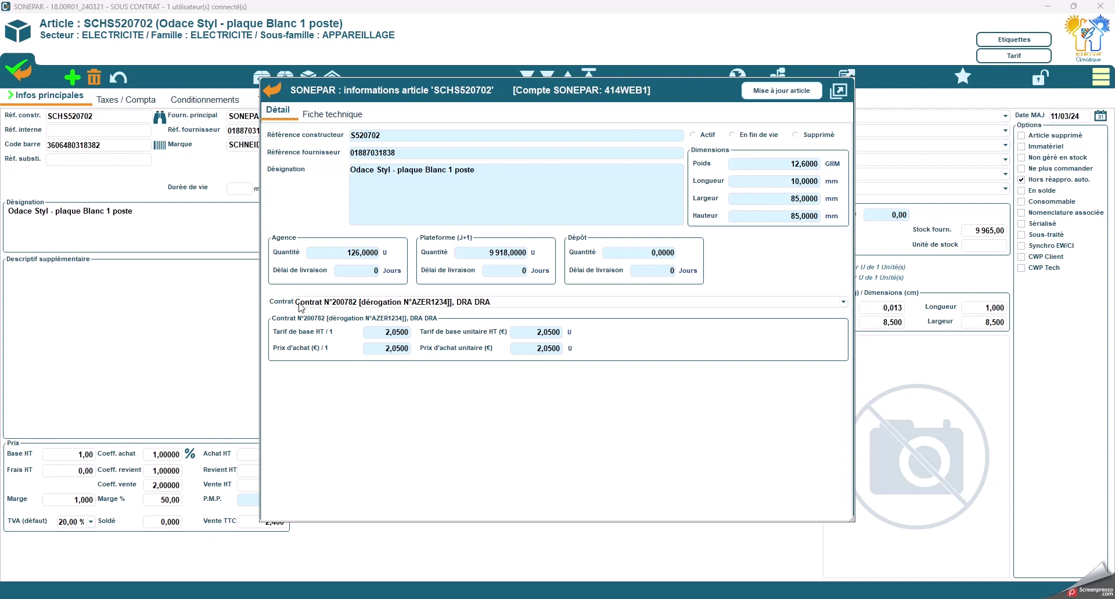
click(387, 302)
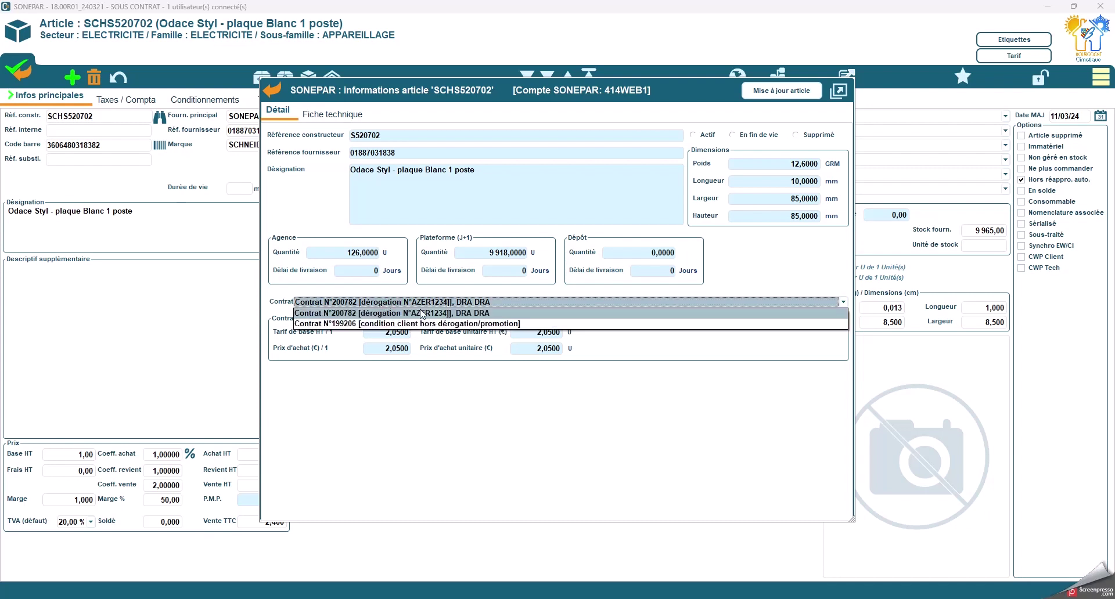
click(338, 324)
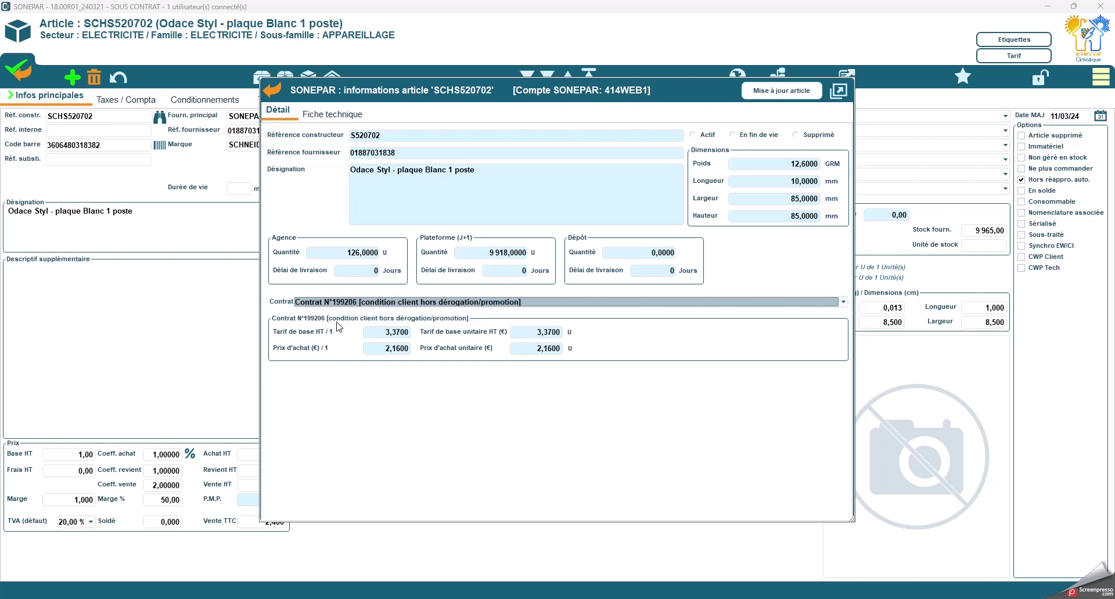
click(471, 302)
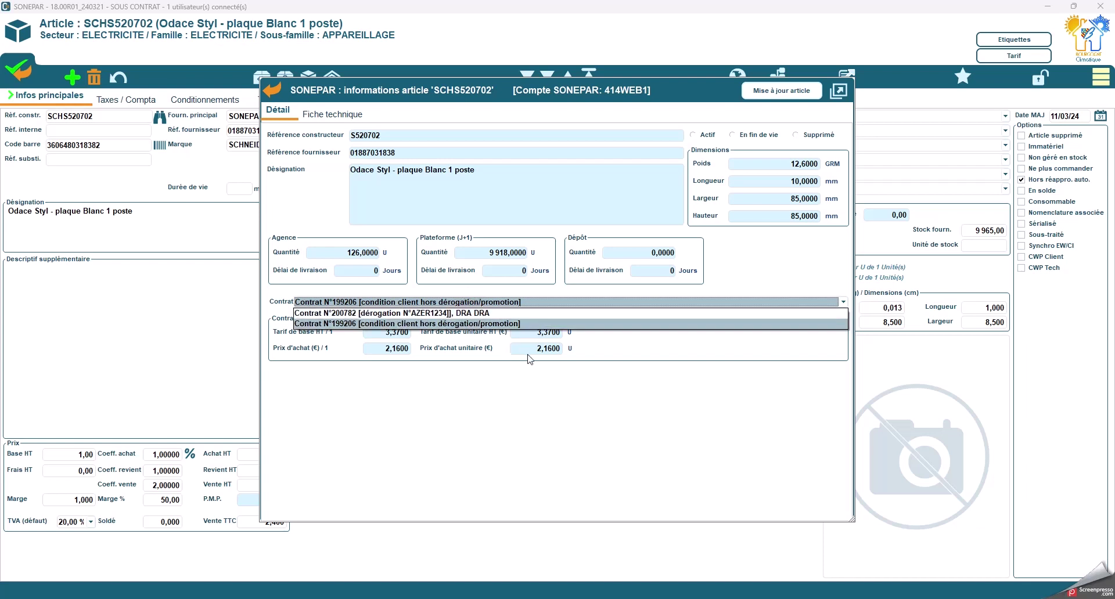
click(479, 313)
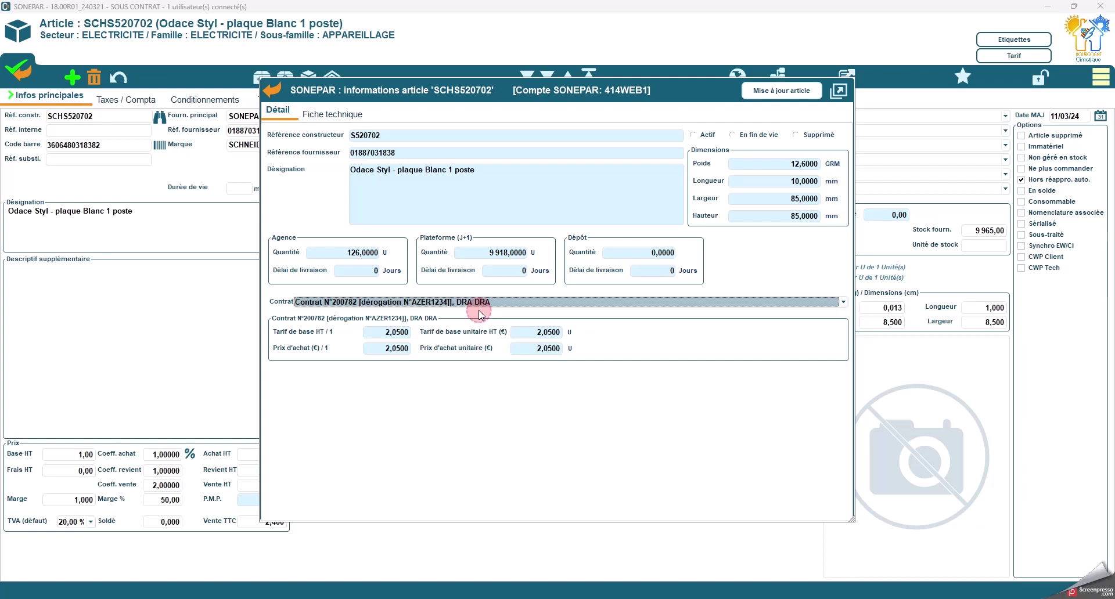
Step: Open the plate's Sonepar web page full screen and browse its product photos
click(348, 120)
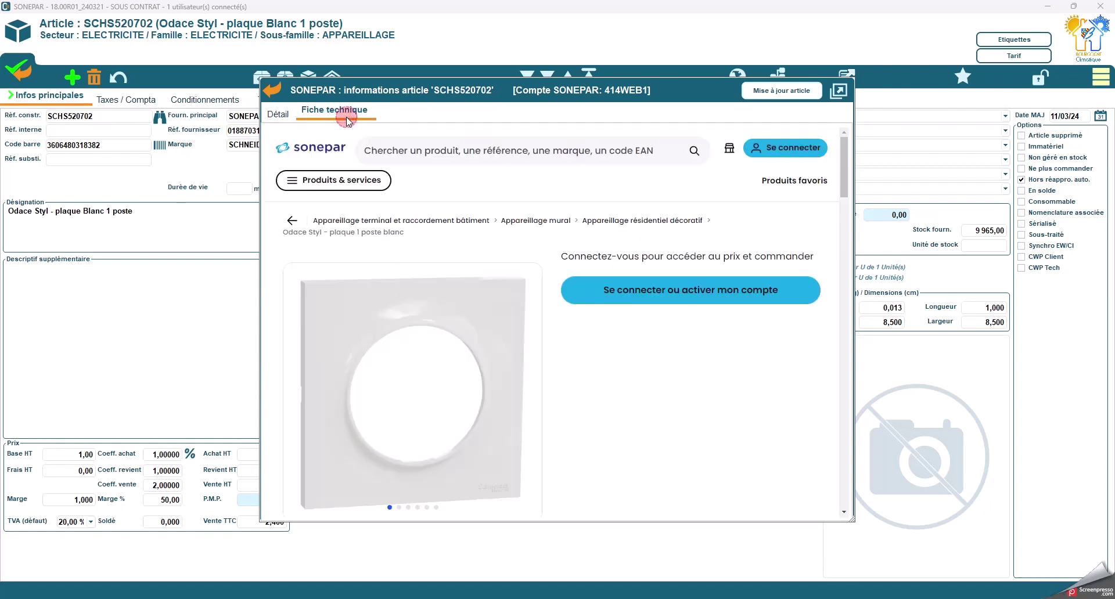
click(839, 90)
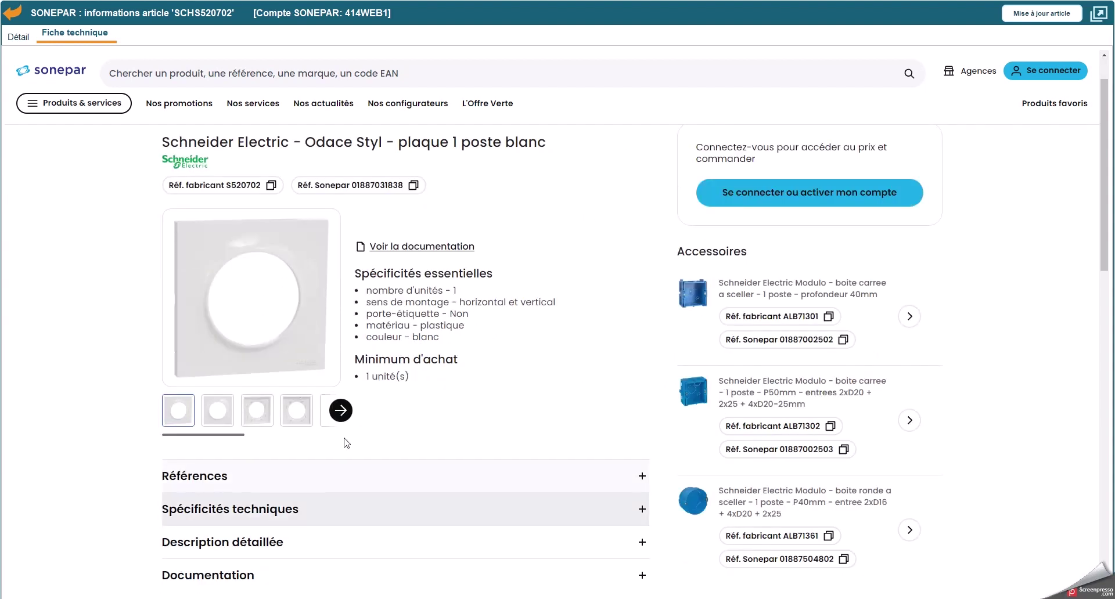
click(340, 410)
click(165, 410)
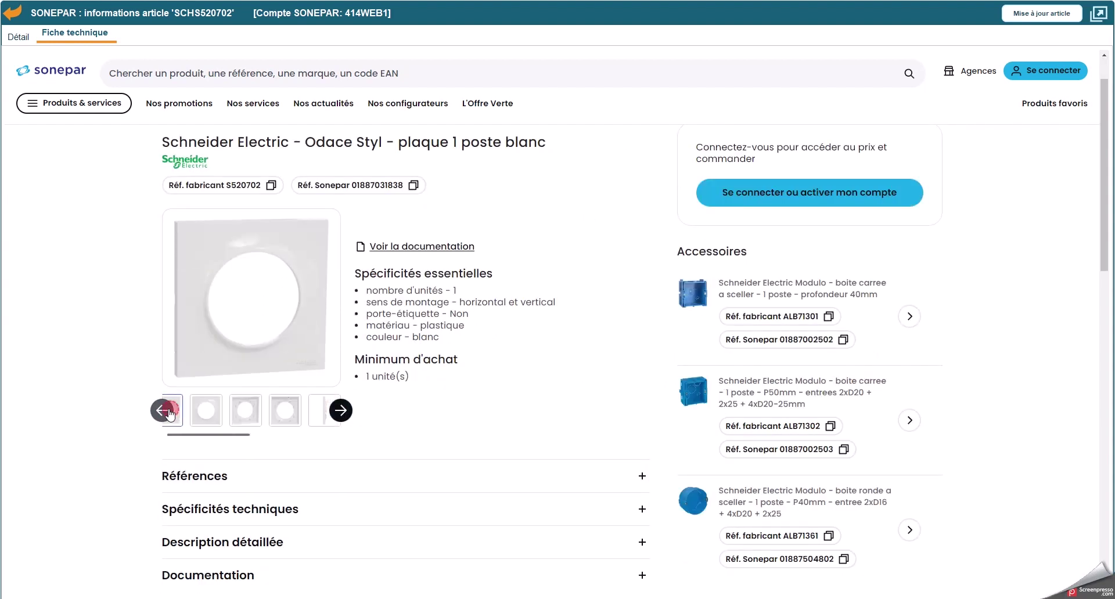
click(205, 412)
click(238, 412)
click(282, 419)
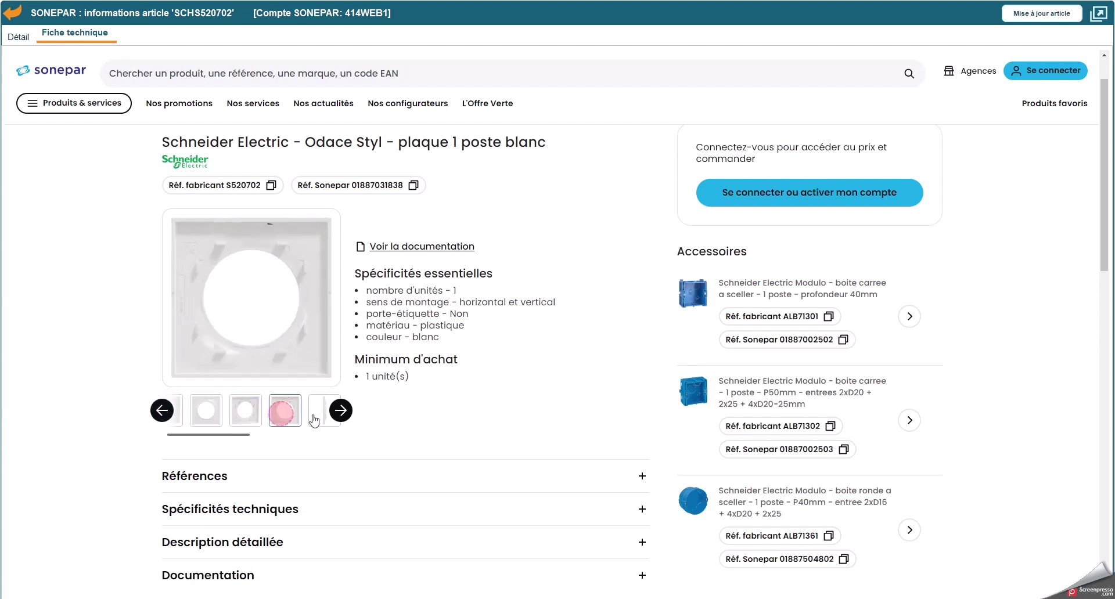
click(318, 412)
click(257, 416)
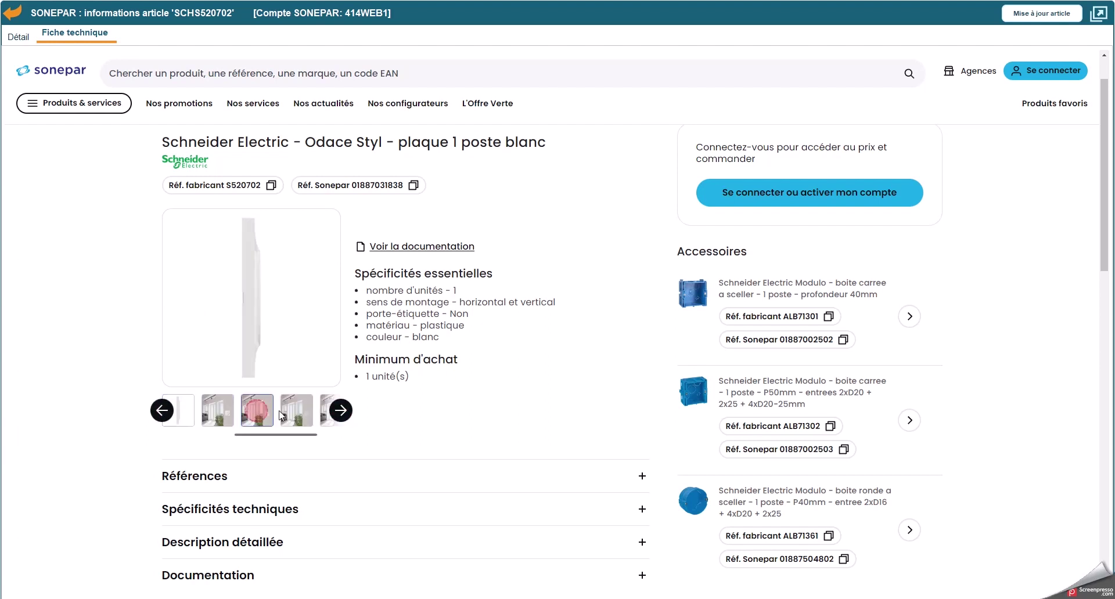
click(295, 412)
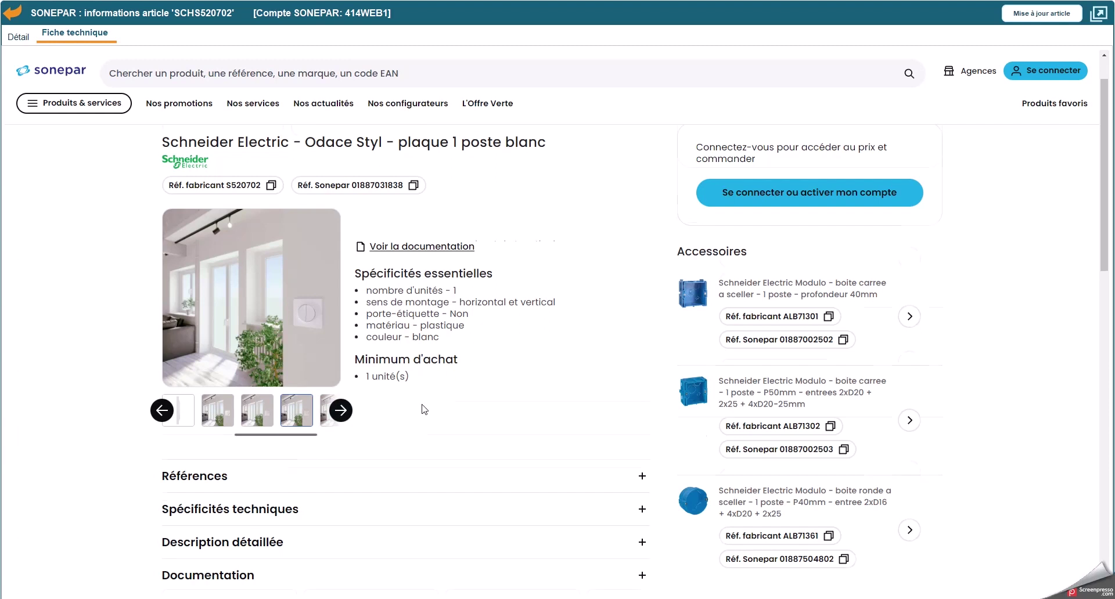
Step: Expand the Références and Spécificités sections of the Sonepar product sheet
scroll(273, 385, down, 2)
click(300, 356)
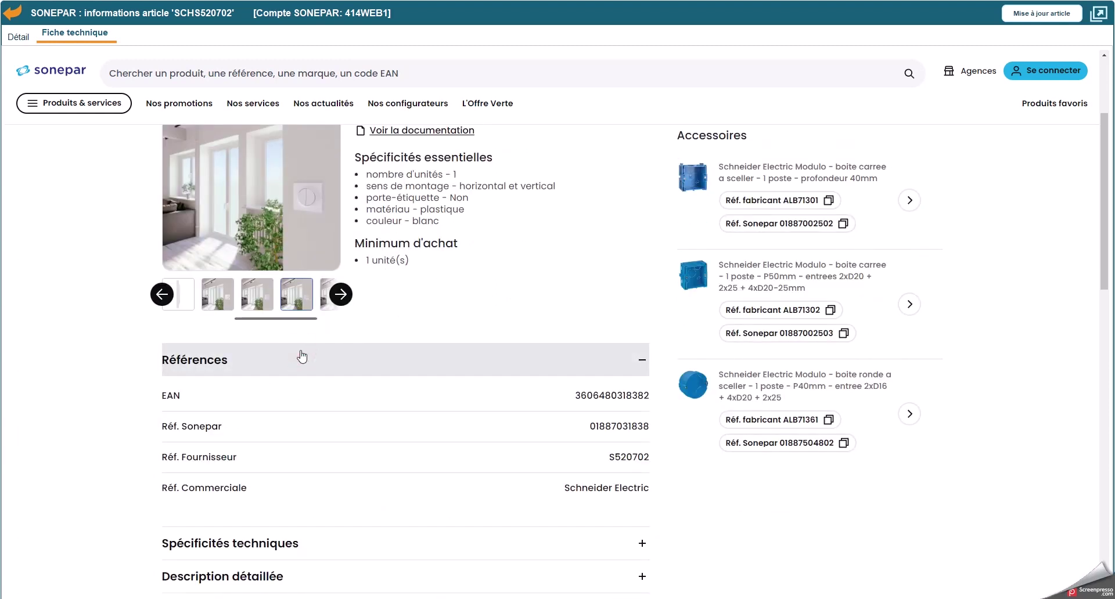
scroll(301, 356, down, 3)
click(273, 371)
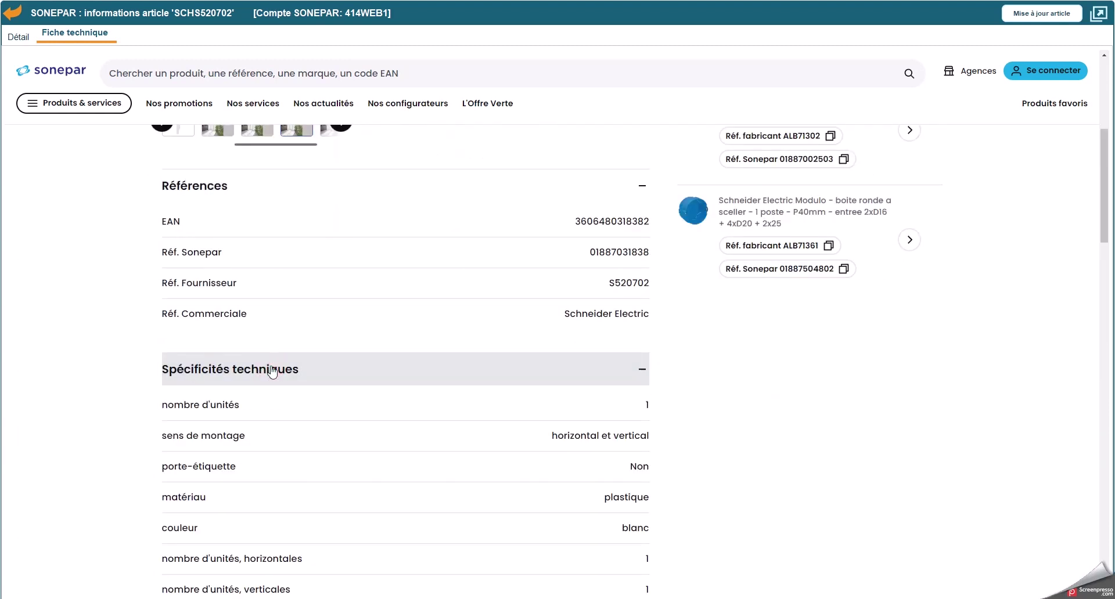
scroll(272, 372, down, 20)
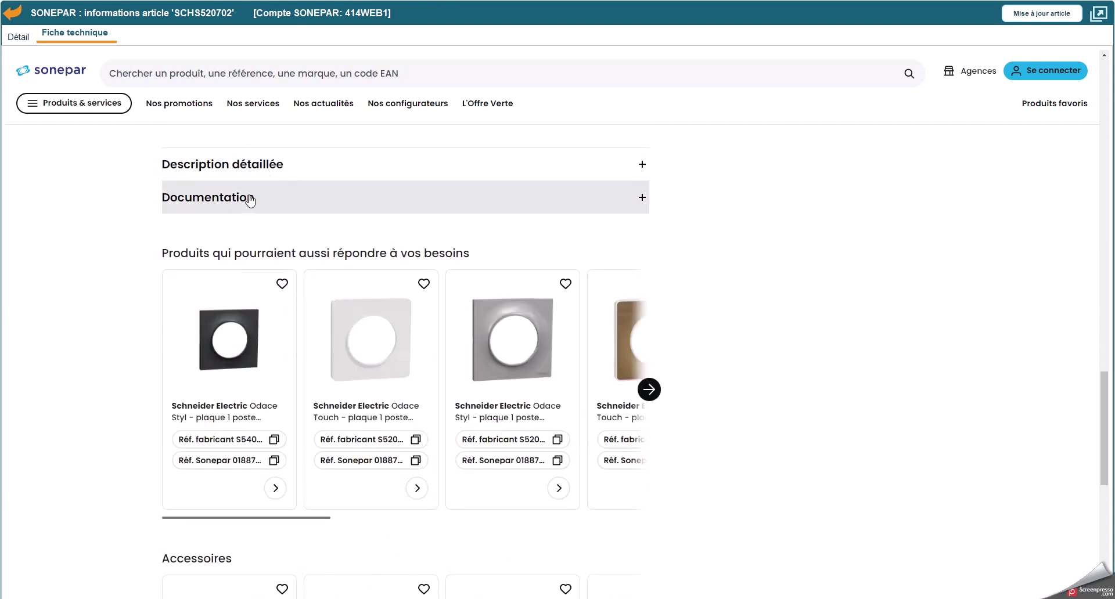
Step: Review the S520702.pdf datasheet and environmental profile PDFs, then return to the article record
click(249, 199)
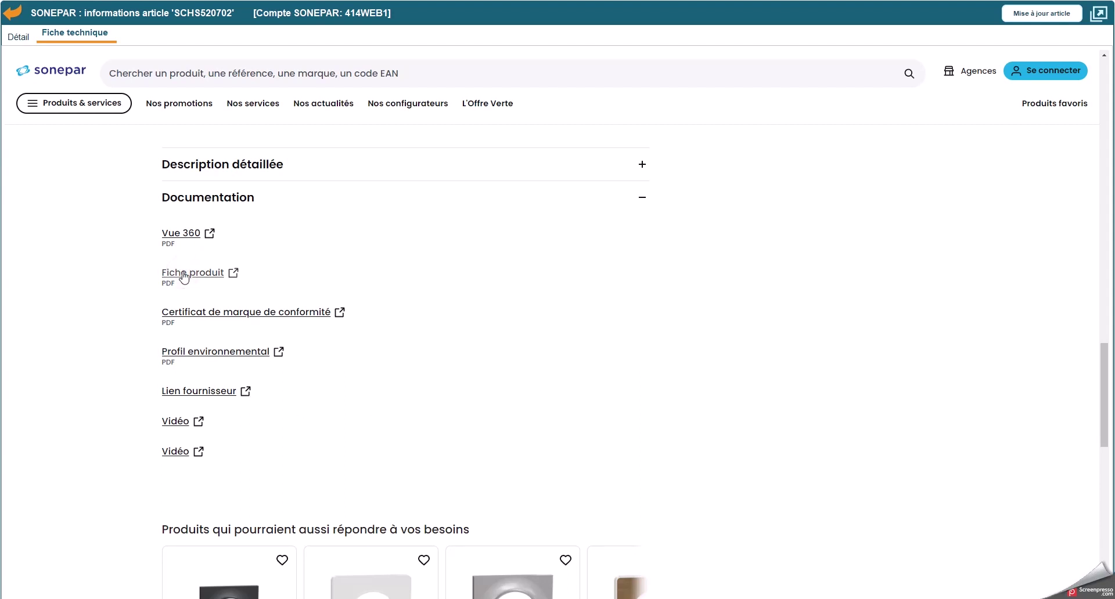
drag(0, 23, 522, 85)
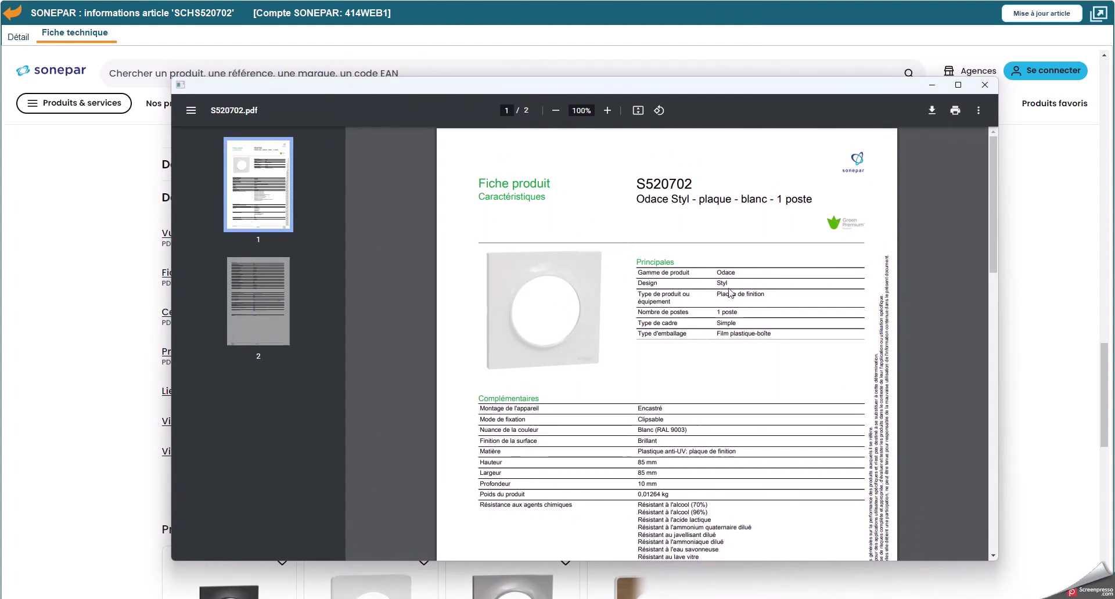
scroll(794, 290, down, 15)
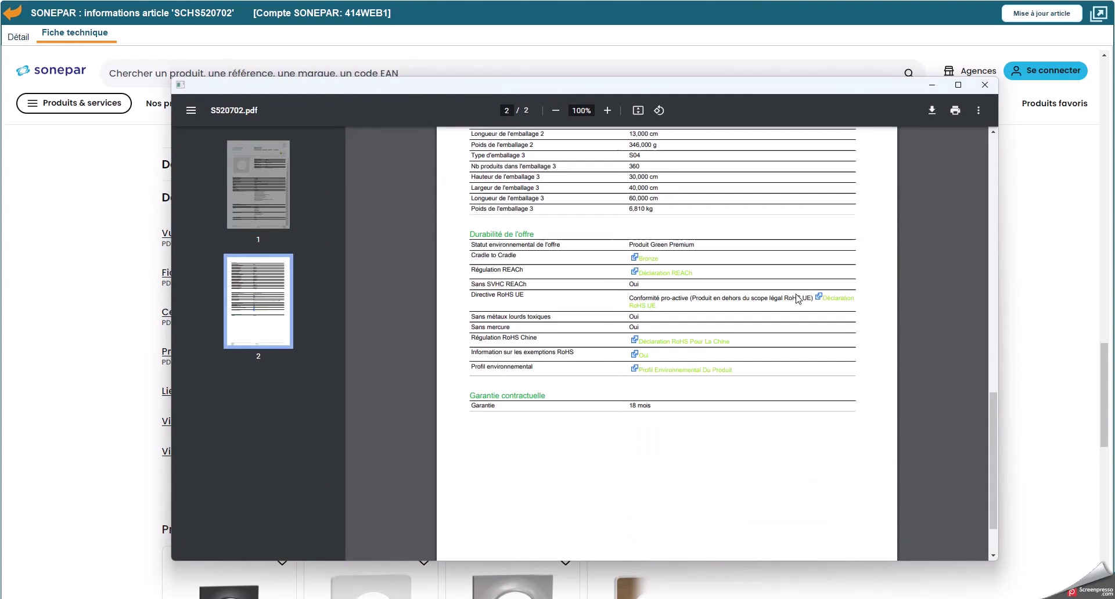
click(984, 84)
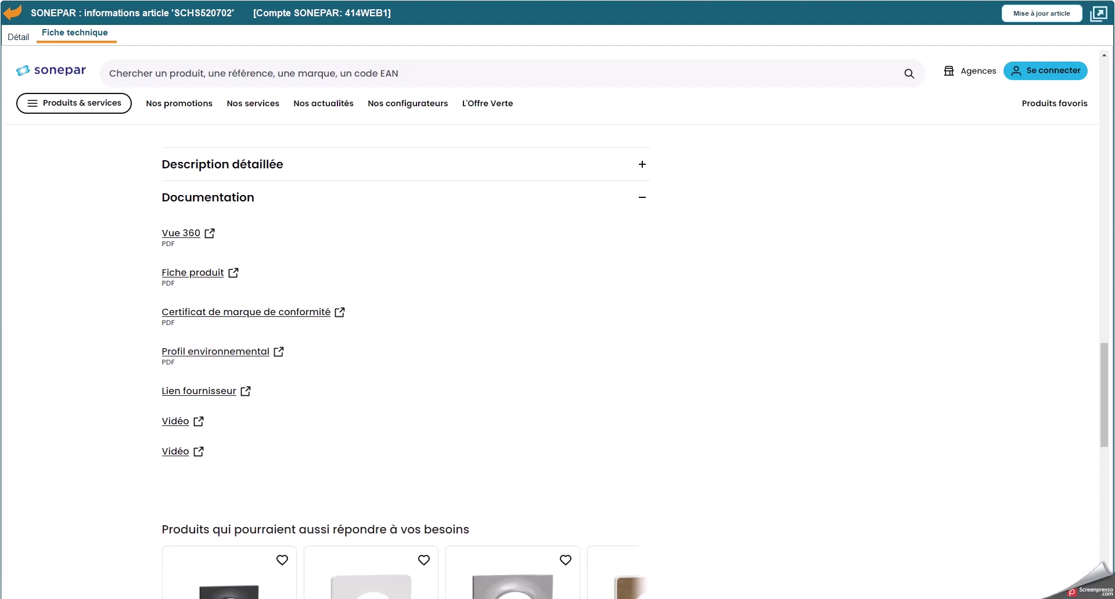
click(215, 352)
scroll(492, 293, down, 12)
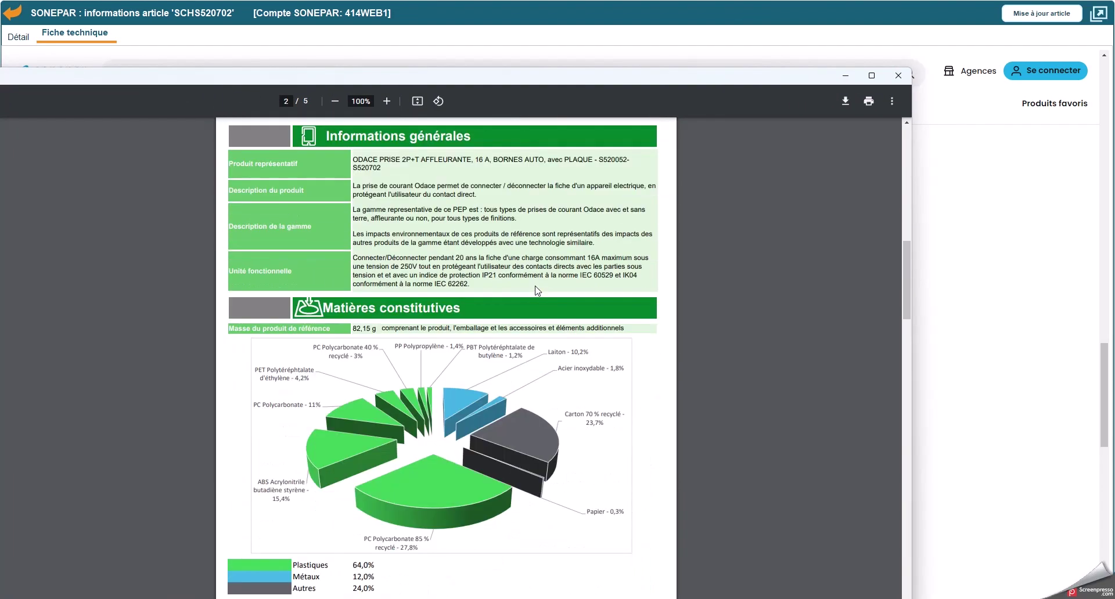
scroll(537, 290, down, 10)
click(898, 75)
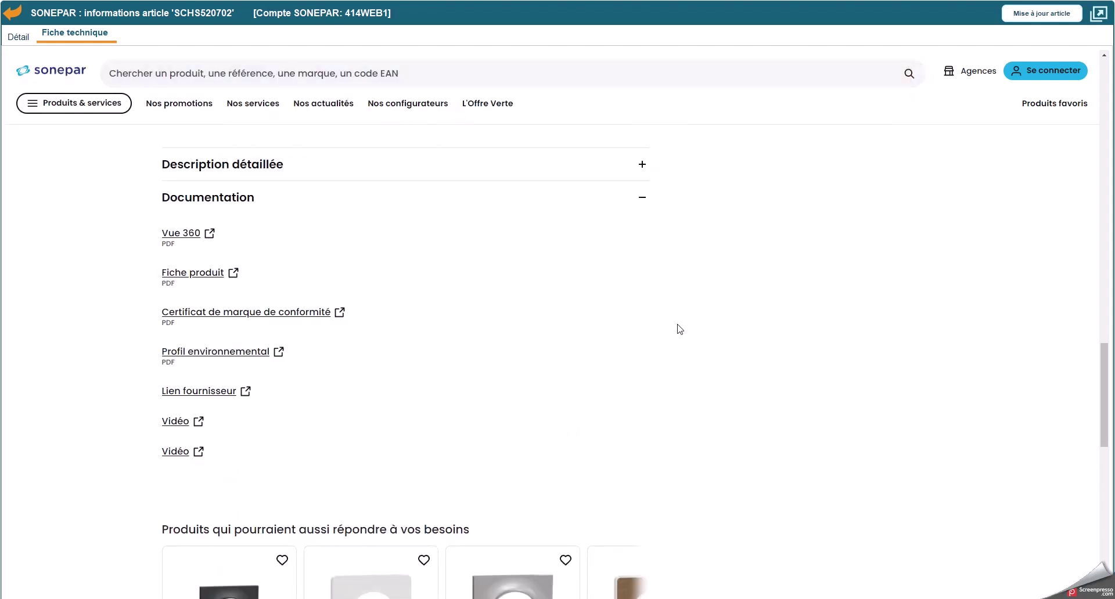
scroll(679, 329, up, 20)
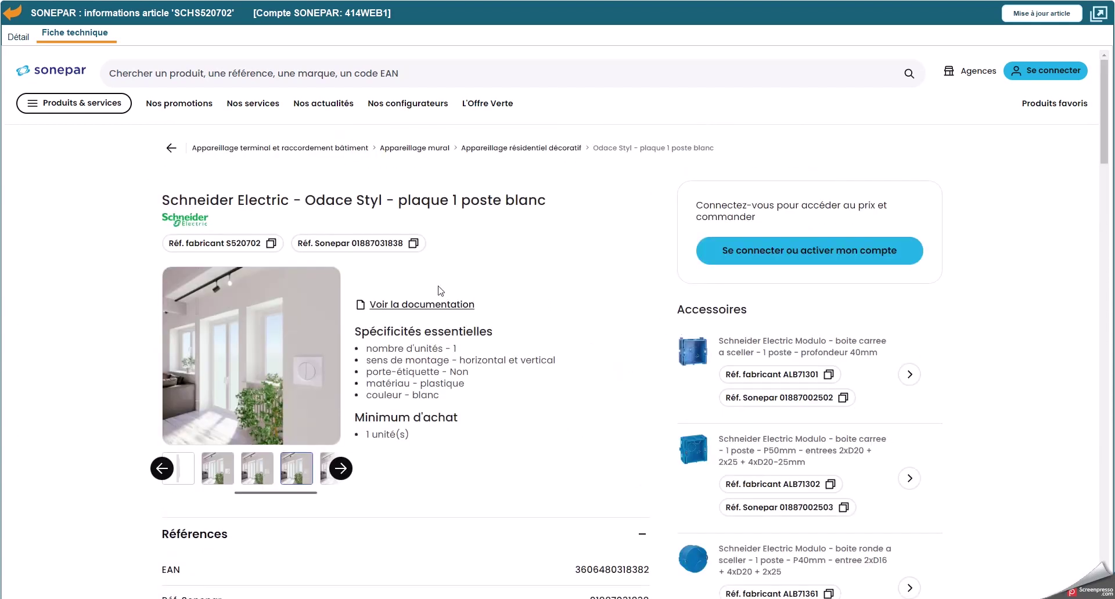
click(11, 11)
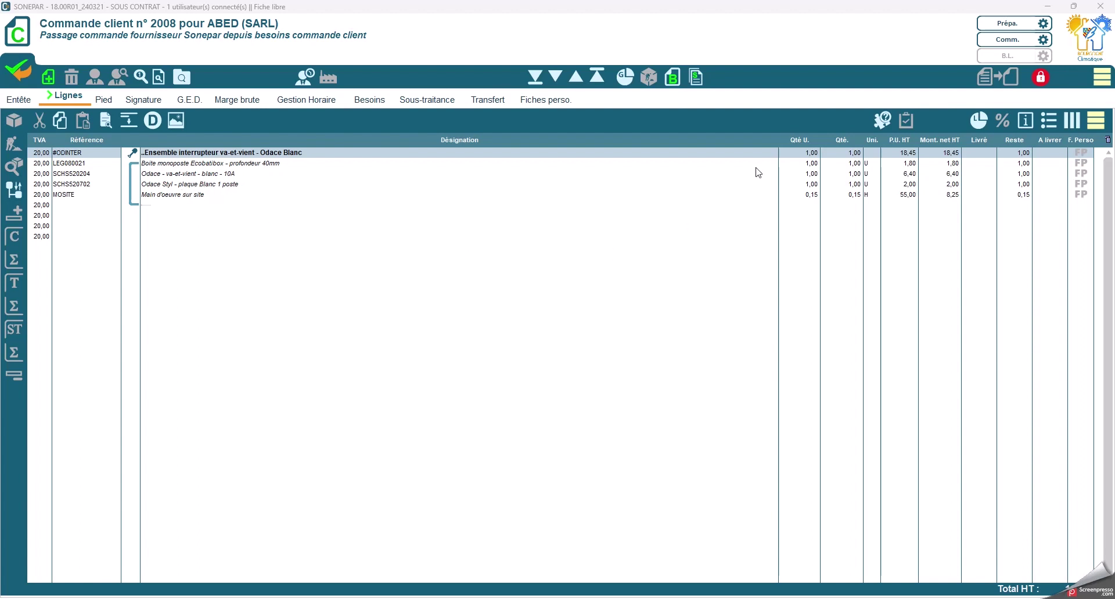
Step: Unlock client order 2008 and tick all three needs for ordering in the Besoins tab
click(1042, 82)
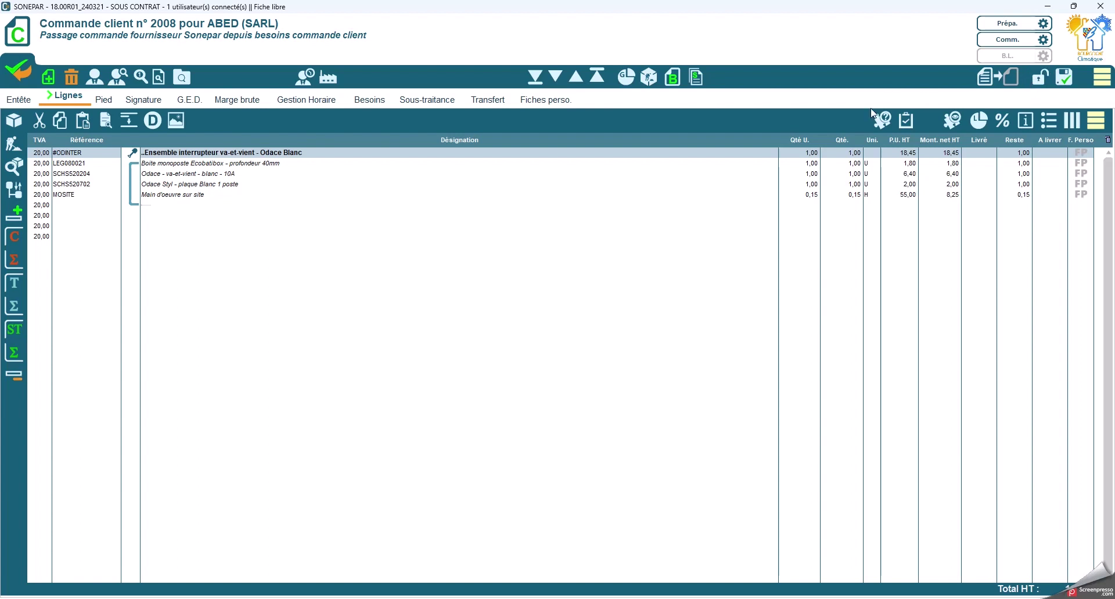
click(374, 104)
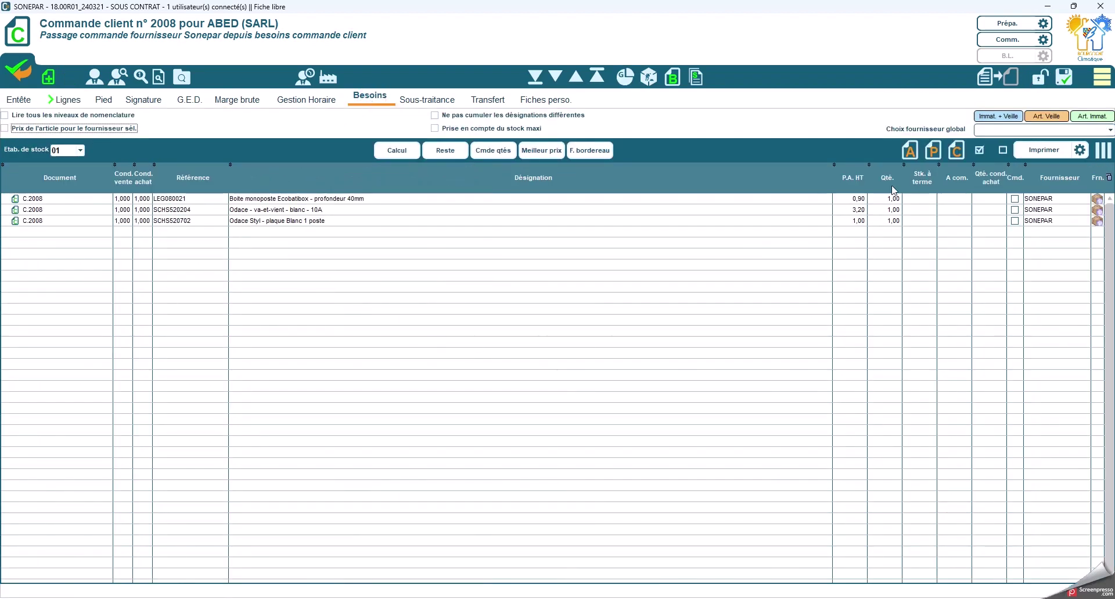
click(1015, 199)
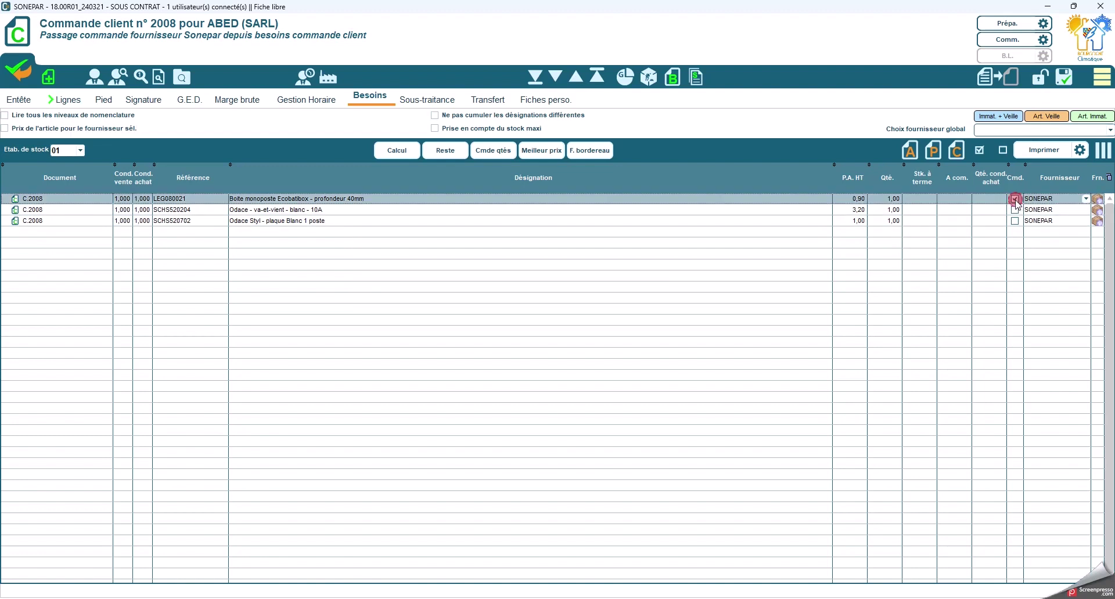
click(1015, 210)
click(1015, 221)
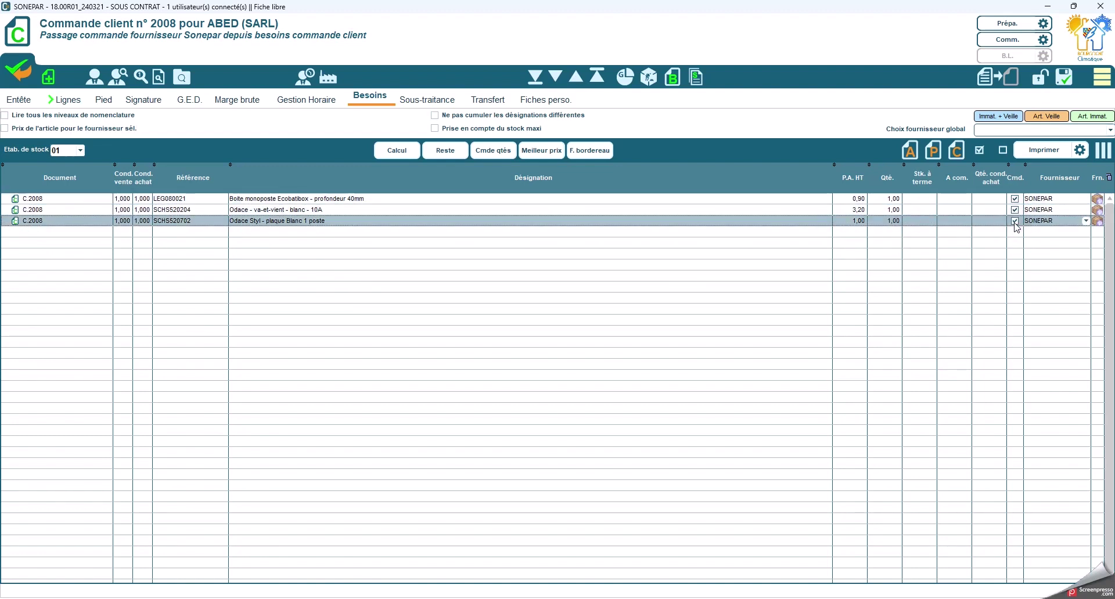
Step: Enter 1 as quantity to order on each need and request a supplier order
click(957, 198)
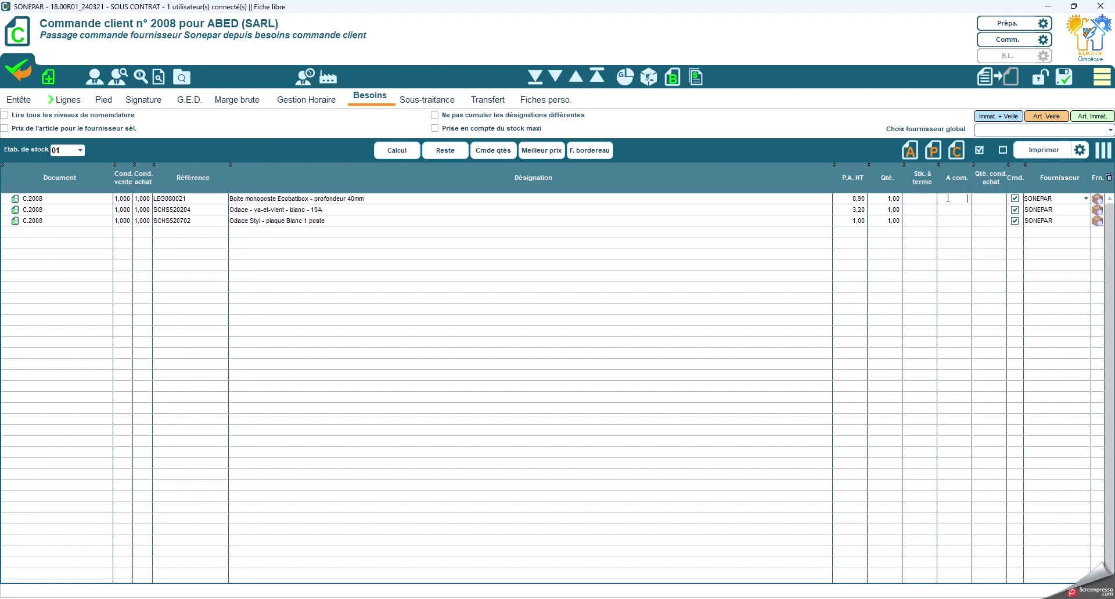
text(1)
key(Down)
text(1)
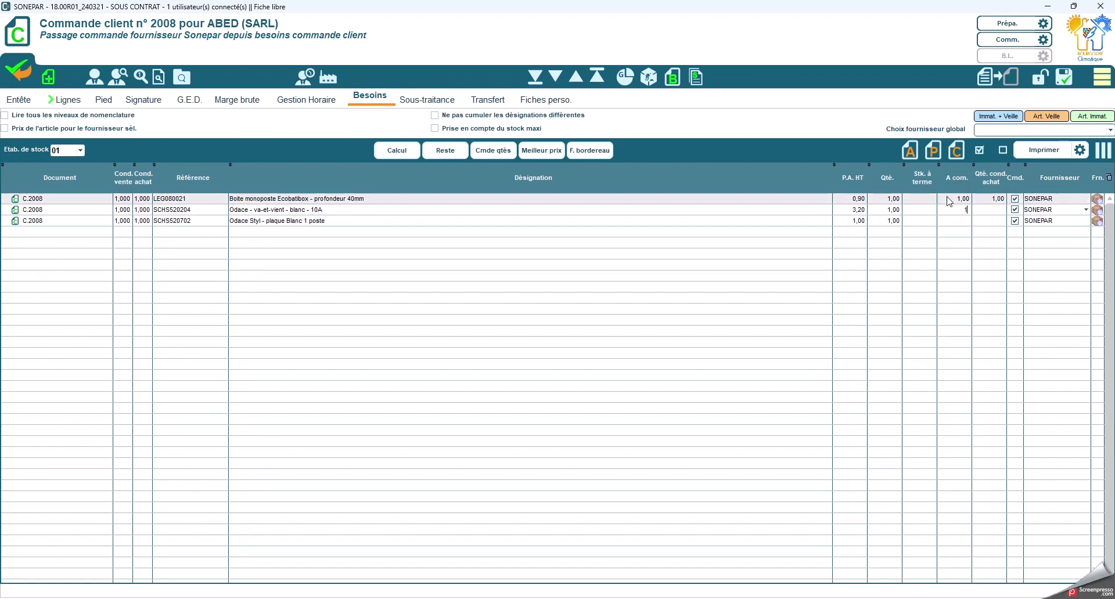
key(Down)
text(1)
key(Return)
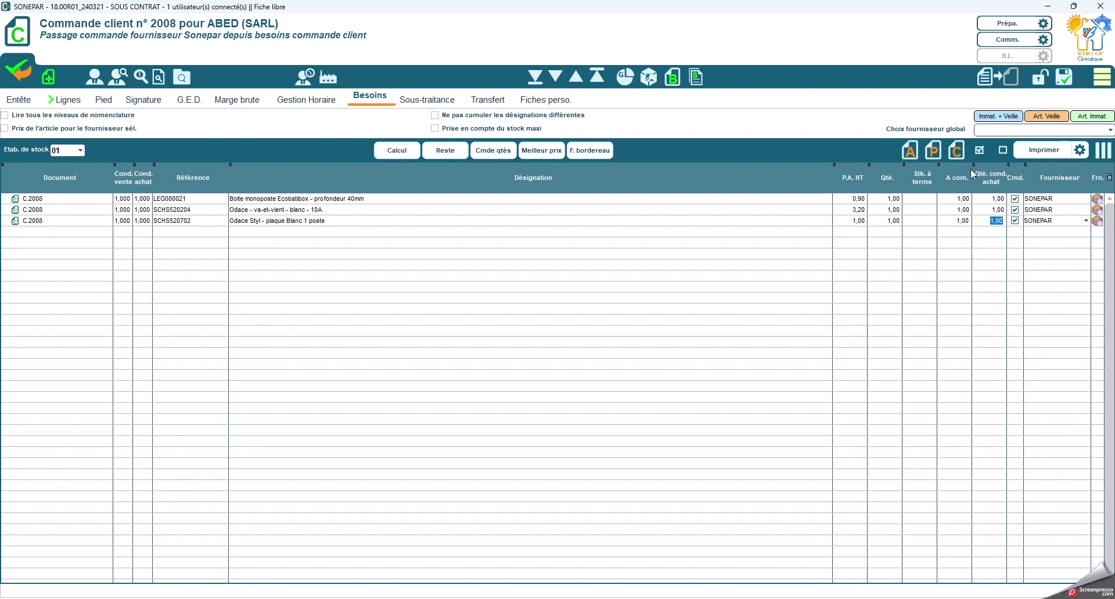
click(956, 149)
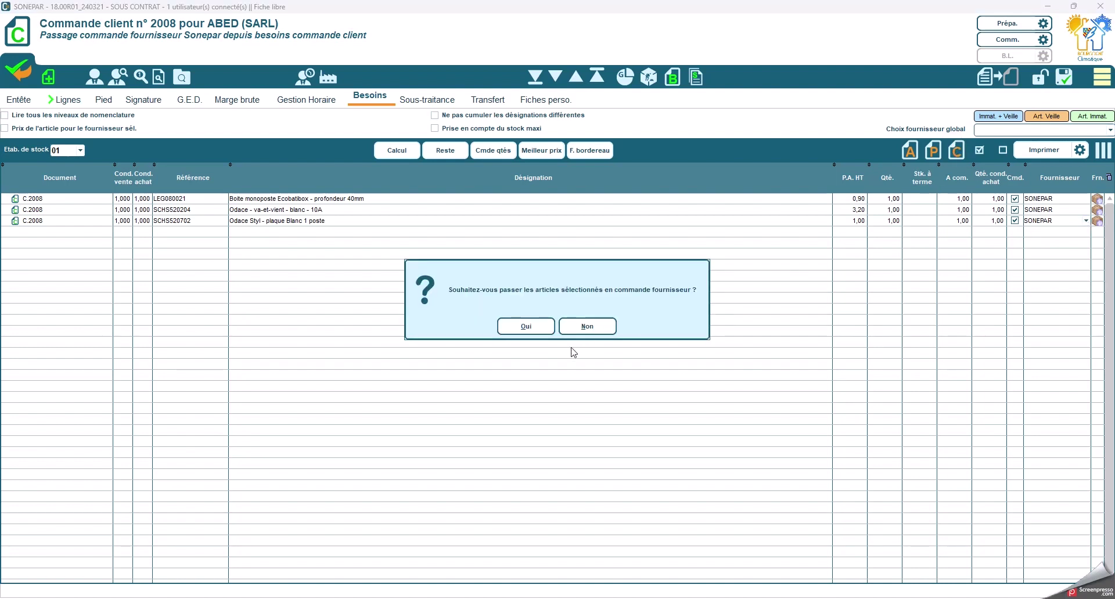
Step: Confirm the supplier order and open C.F. 1011 from the Transfert tab's child documents
click(524, 326)
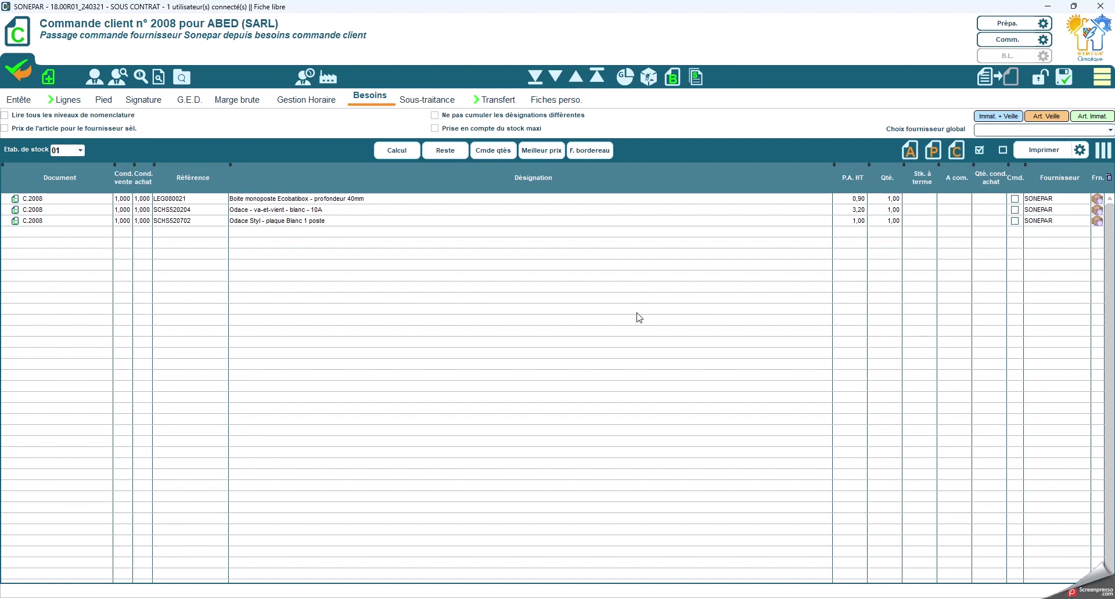
click(499, 101)
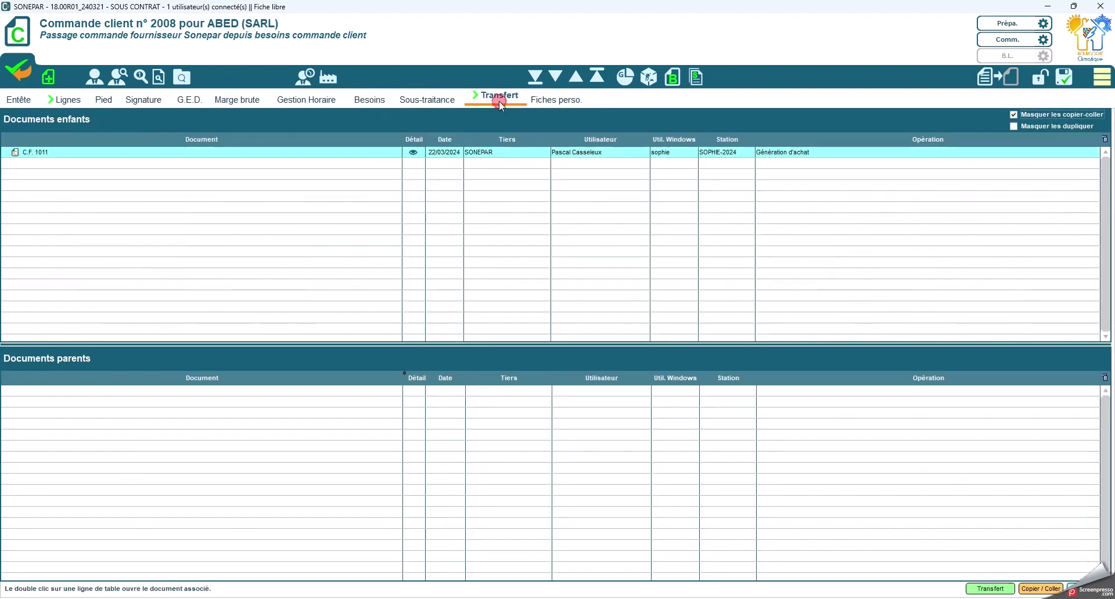
double_click(73, 156)
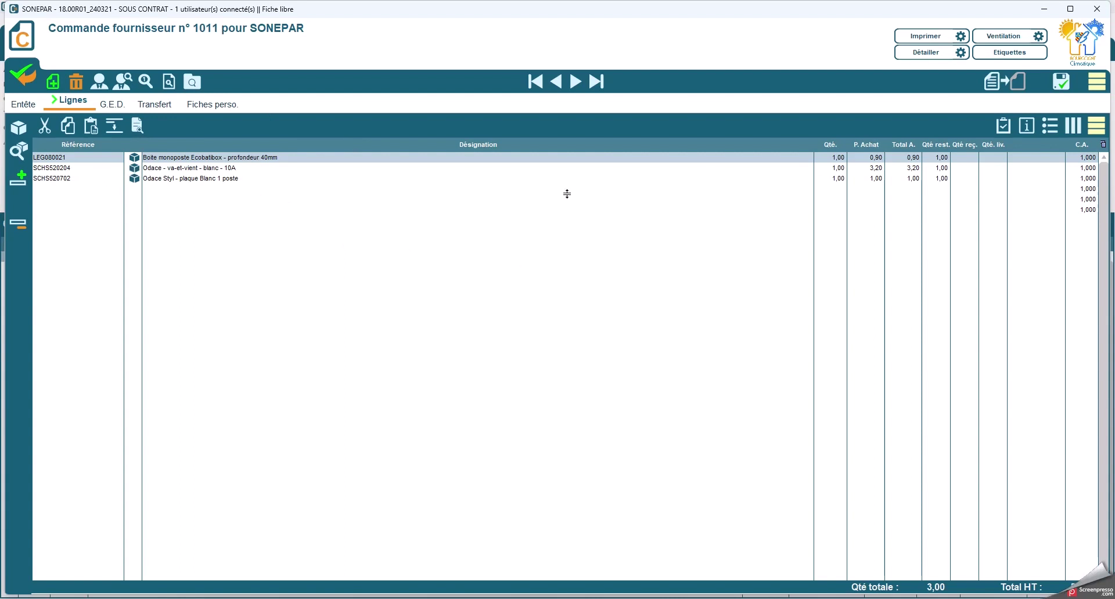
Step: Open the SONEPAR price and stock check for order 1011 and apply contract 200782 derogations to each line
click(1097, 82)
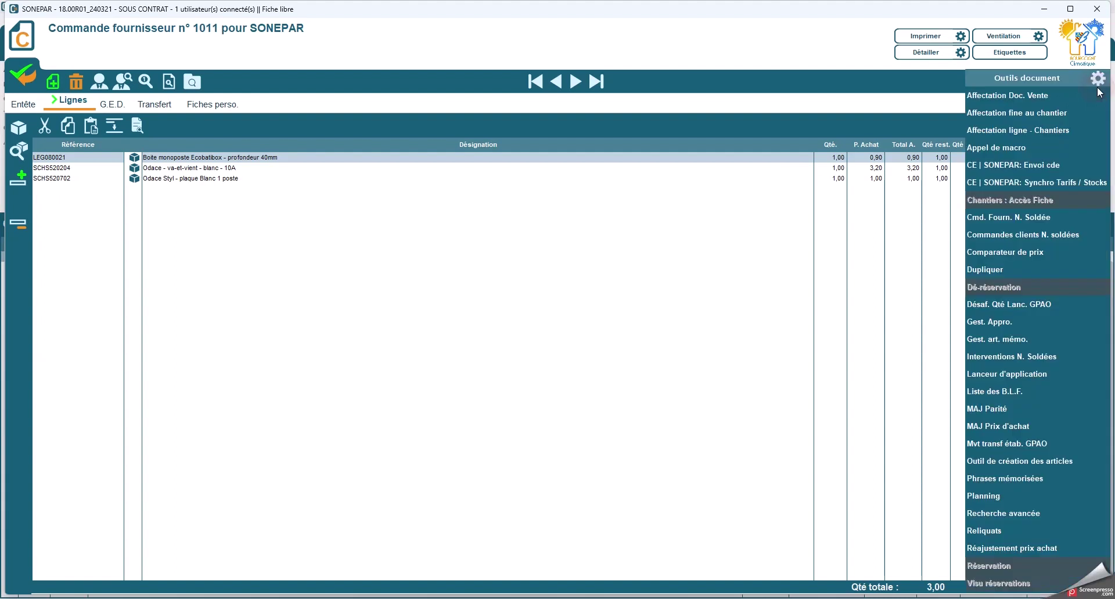
click(1020, 164)
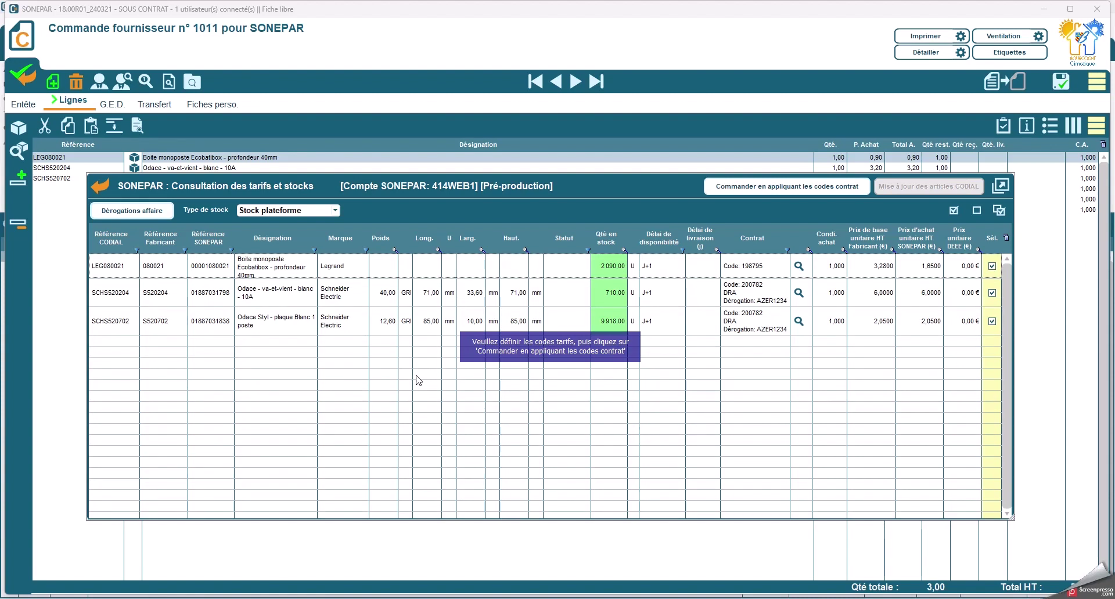
click(799, 267)
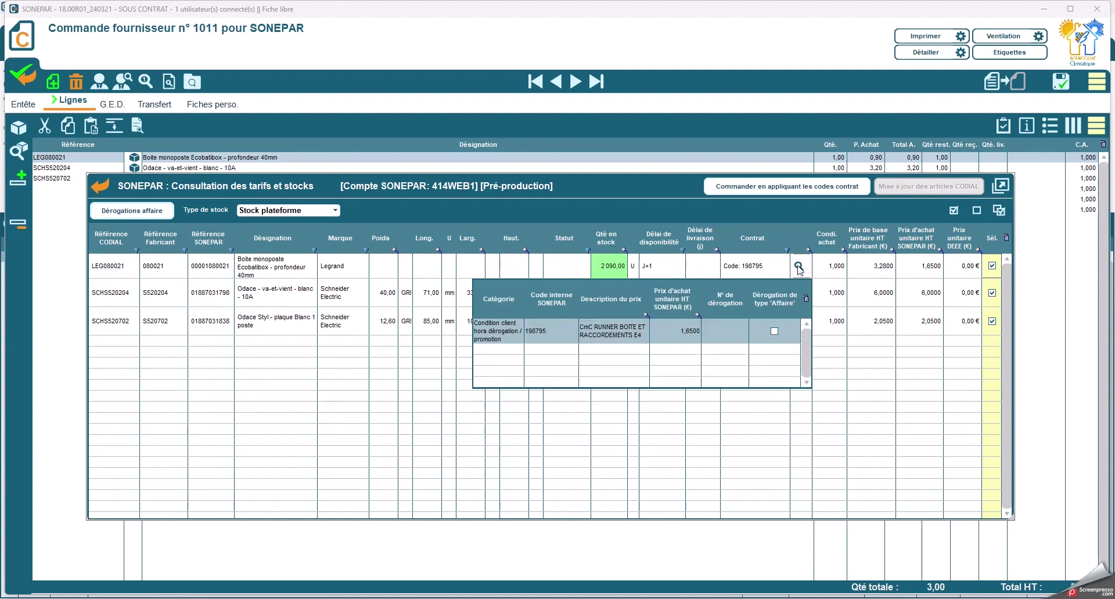
click(827, 289)
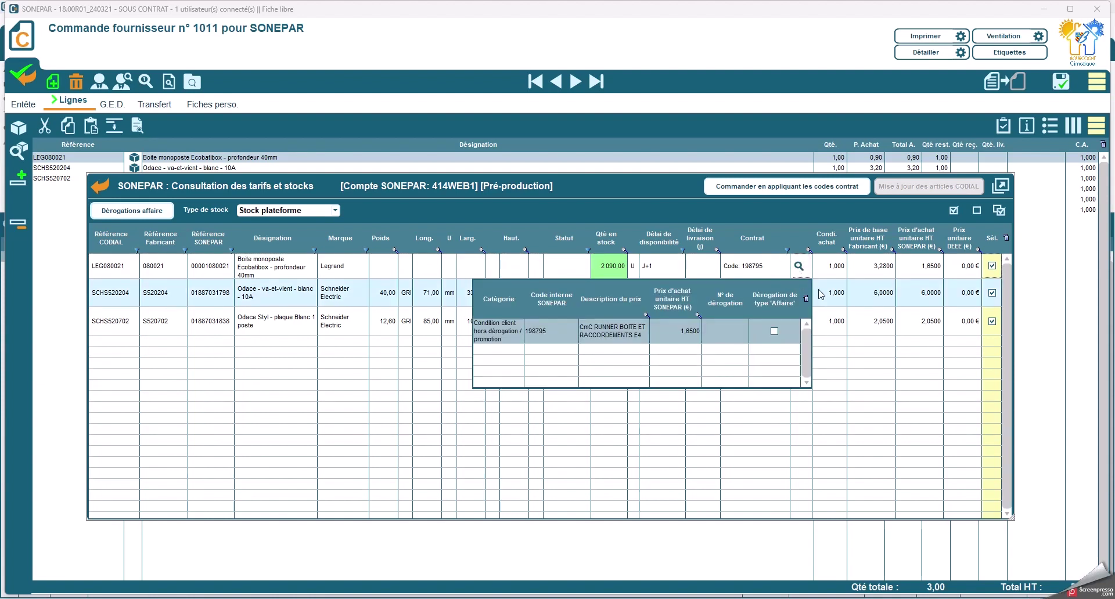
click(800, 294)
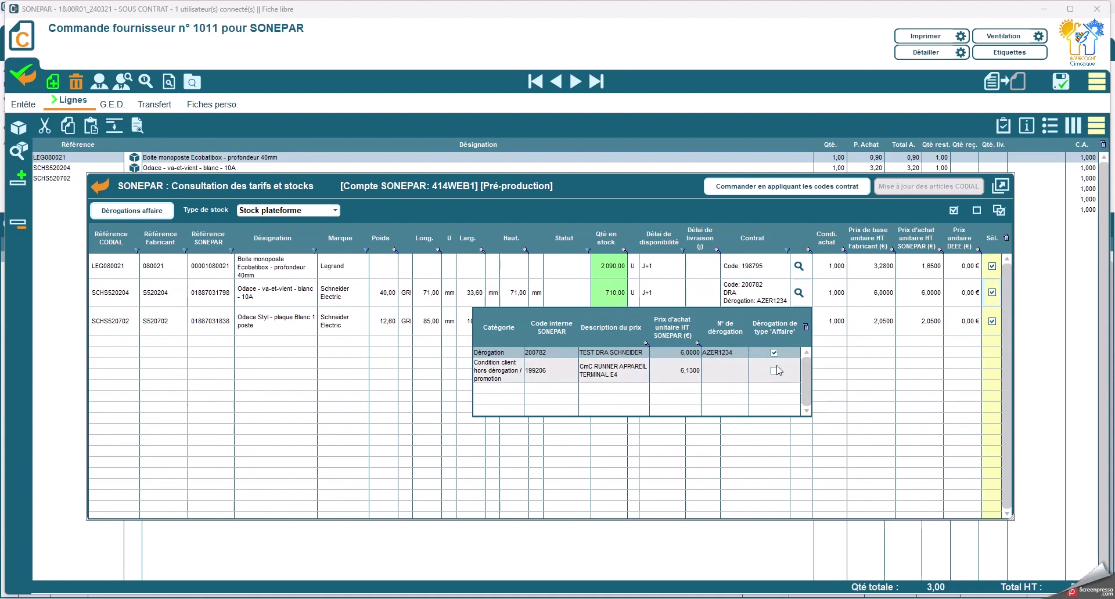
click(831, 365)
click(800, 322)
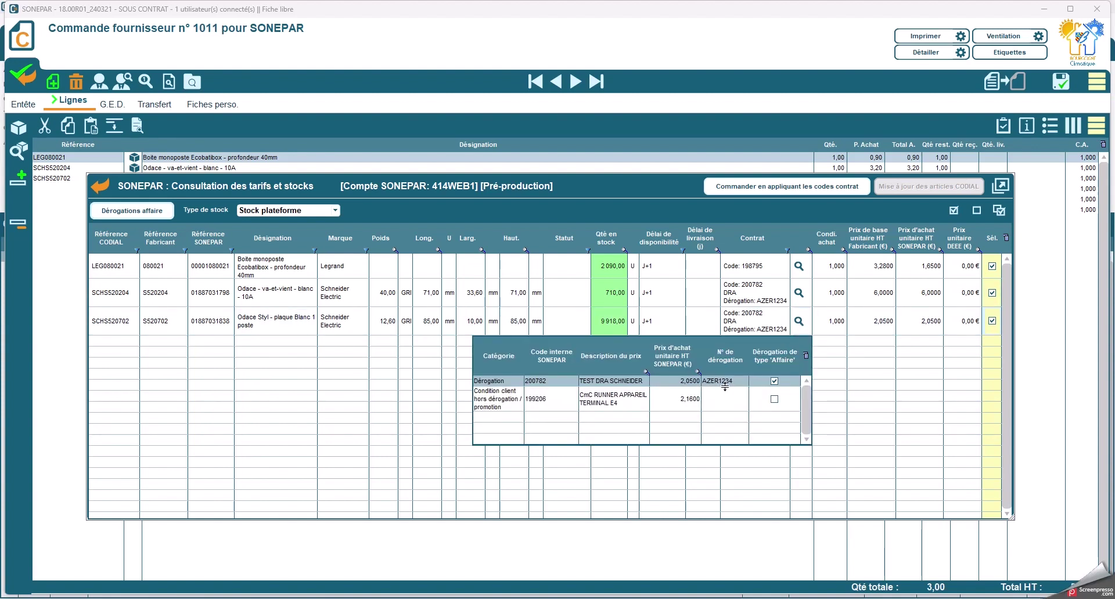
click(840, 347)
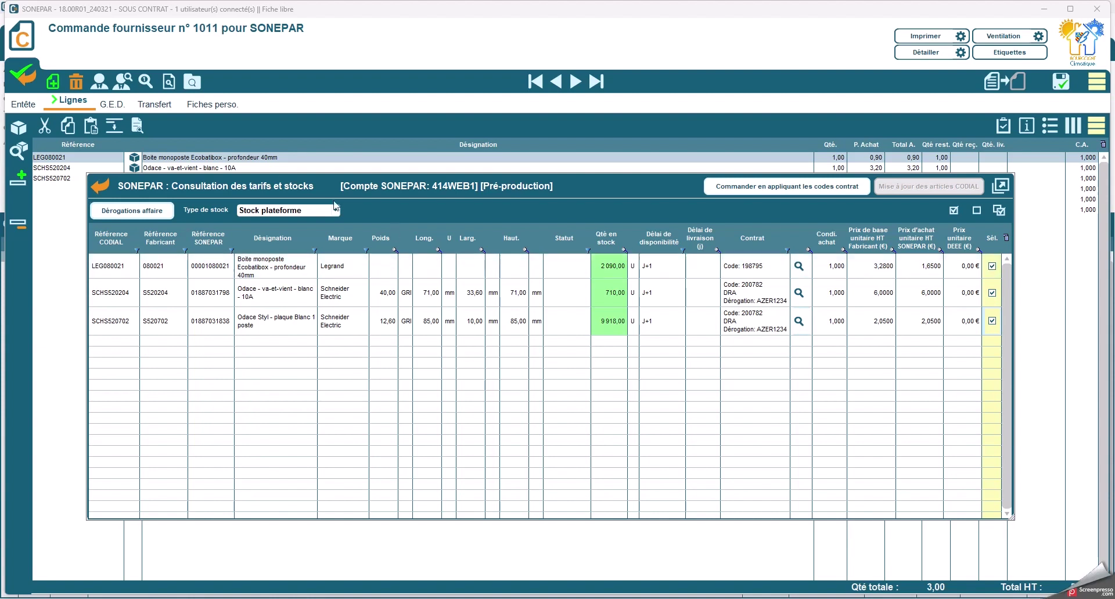
Step: Compare client agency, client depot and platform stock, then order applying the contract codes
click(288, 210)
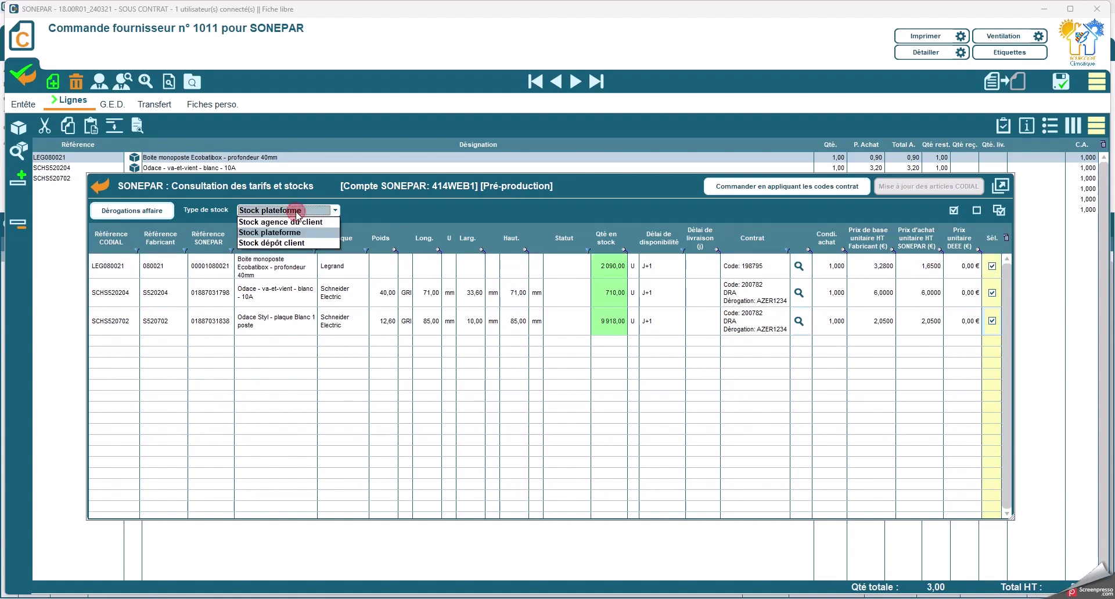
click(286, 222)
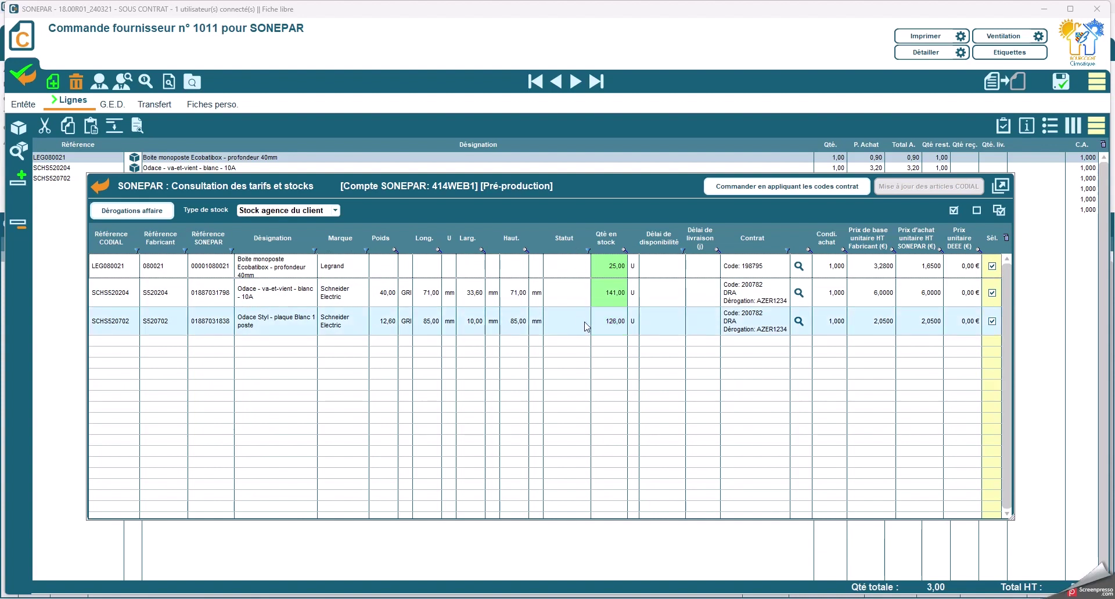
click(288, 210)
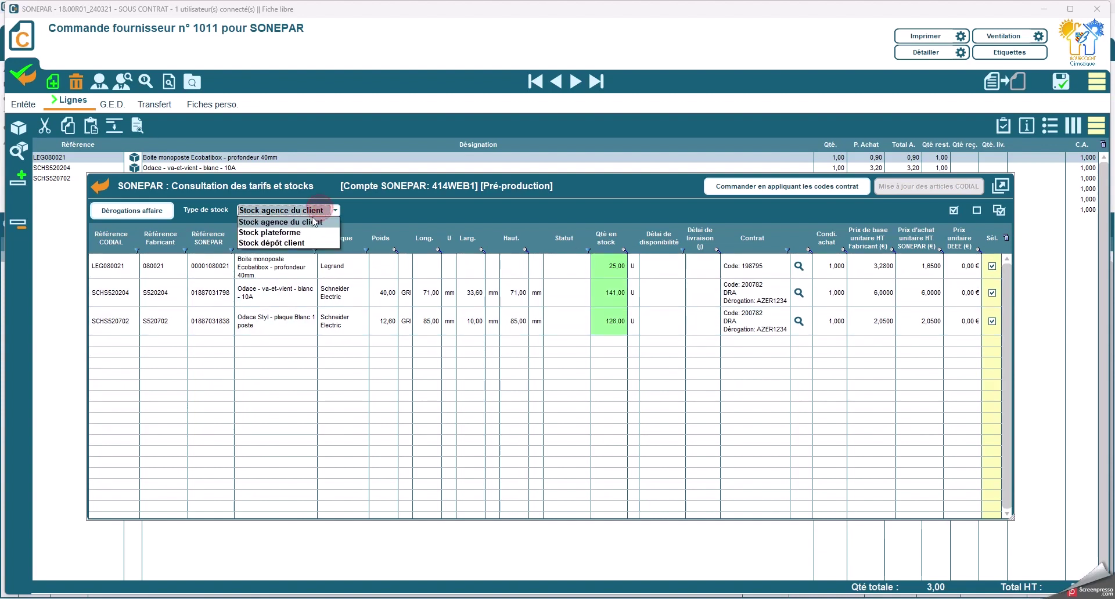
click(292, 247)
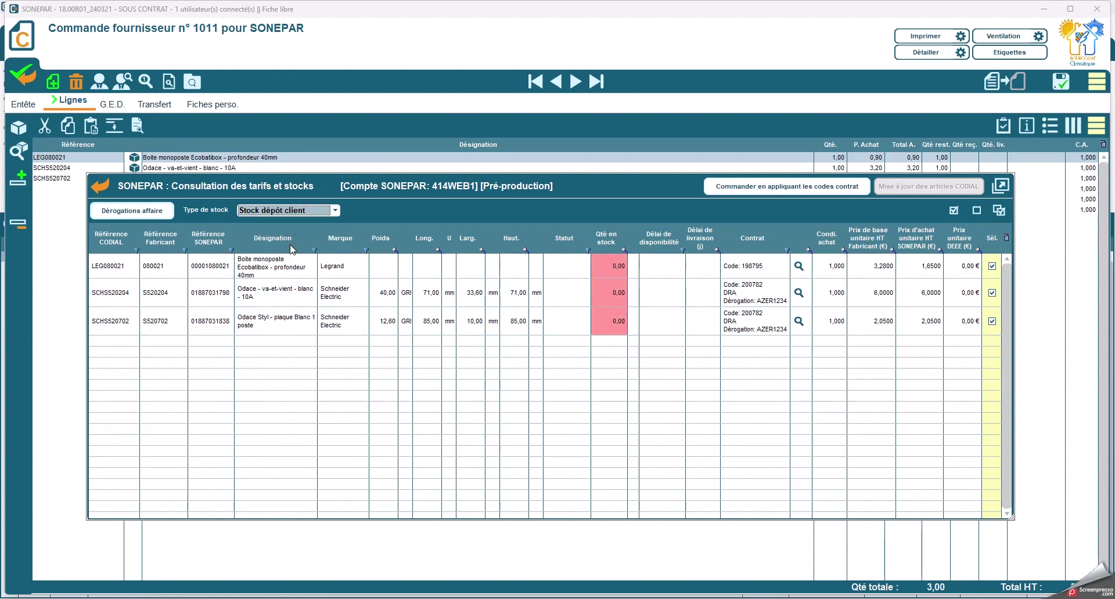
click(301, 211)
click(273, 231)
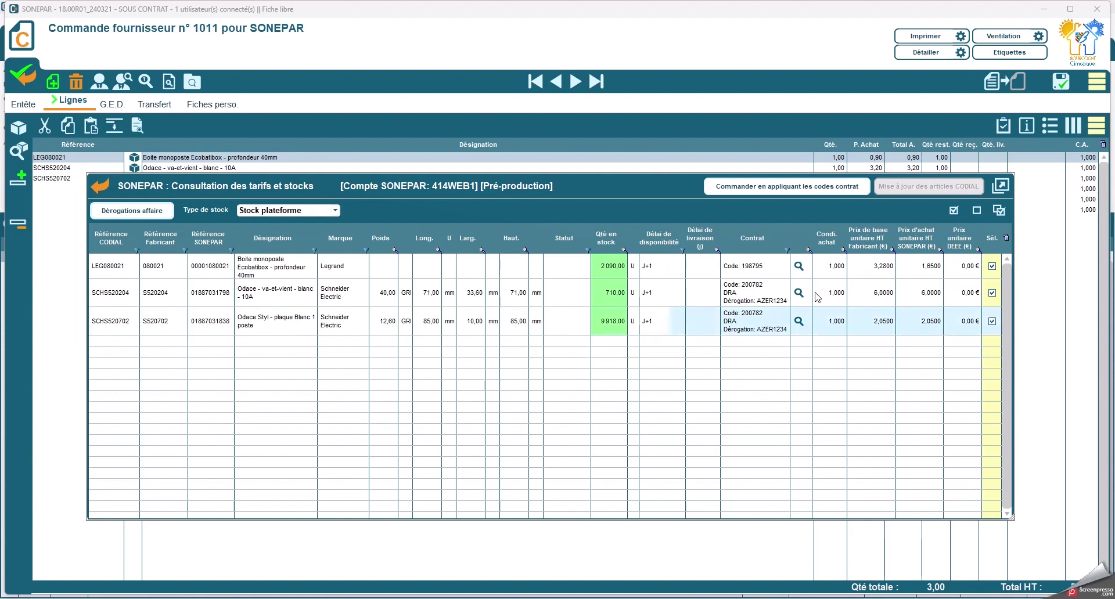
click(788, 188)
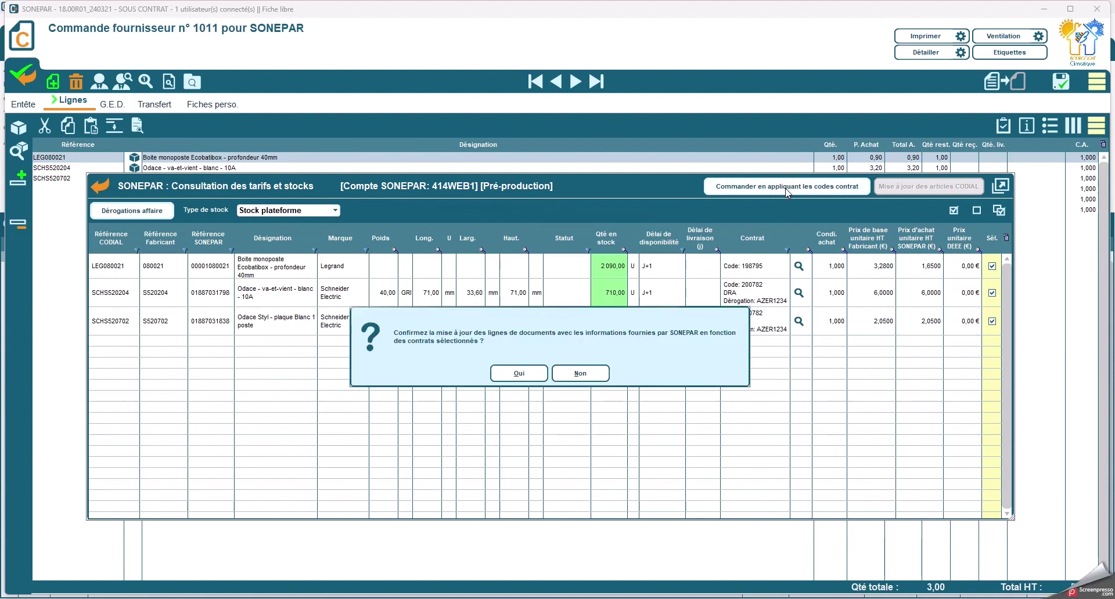
Step: Apply SONEPAR contract prices to the lines, then keep Expédié J+1 with Livraison complète uniquement
click(519, 374)
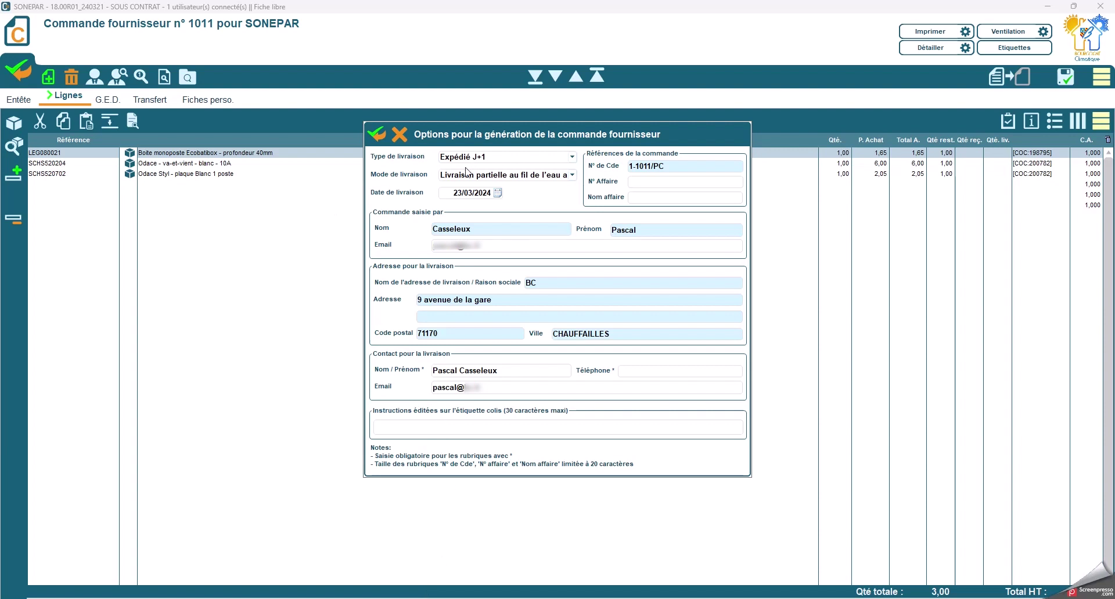
click(519, 158)
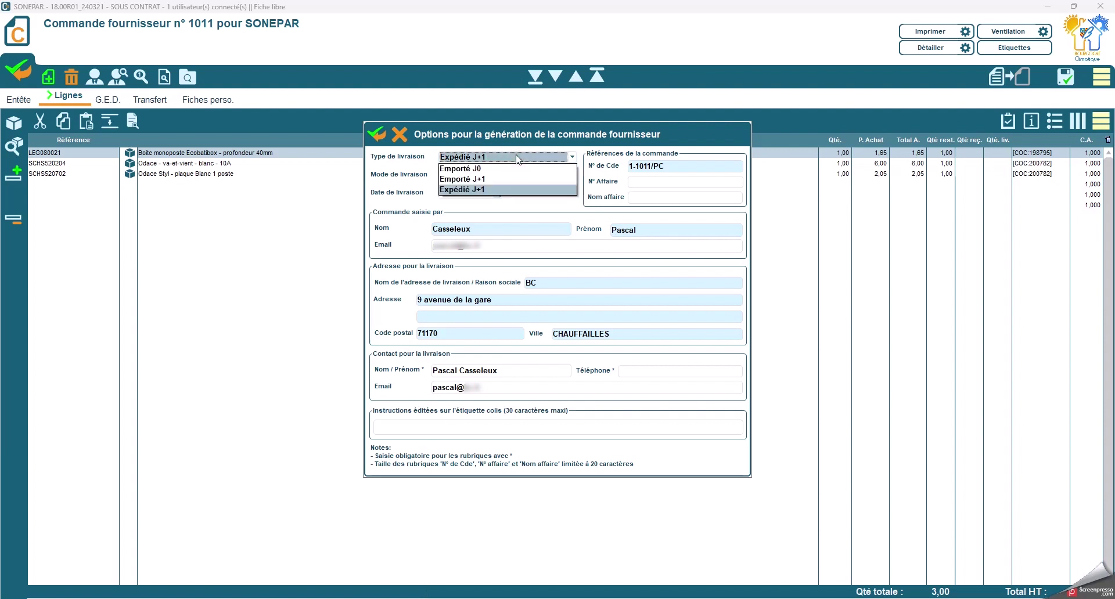
click(517, 158)
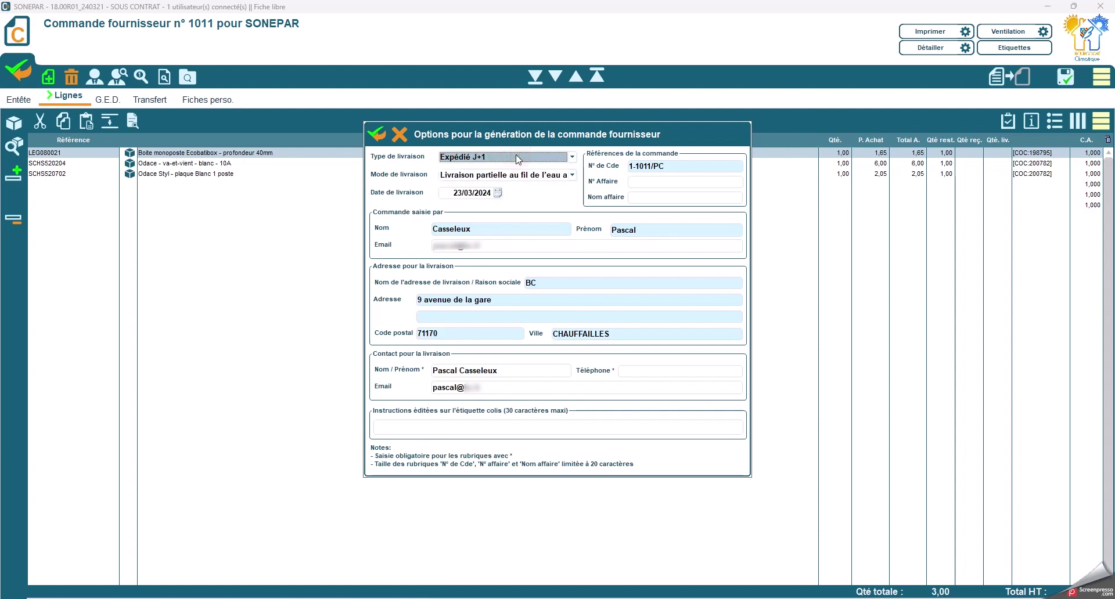
click(542, 175)
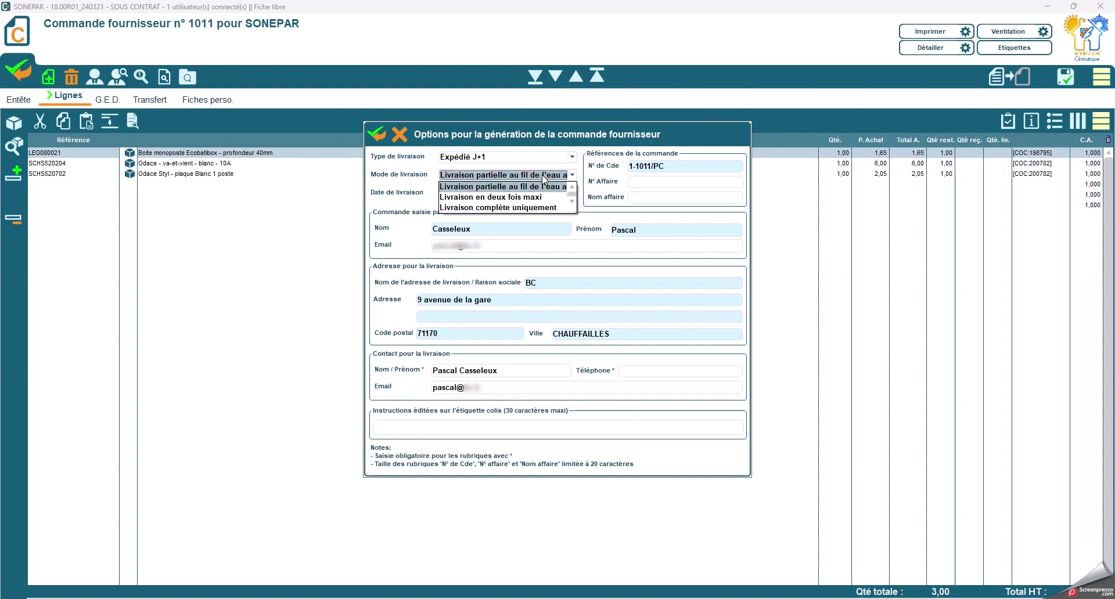
click(545, 207)
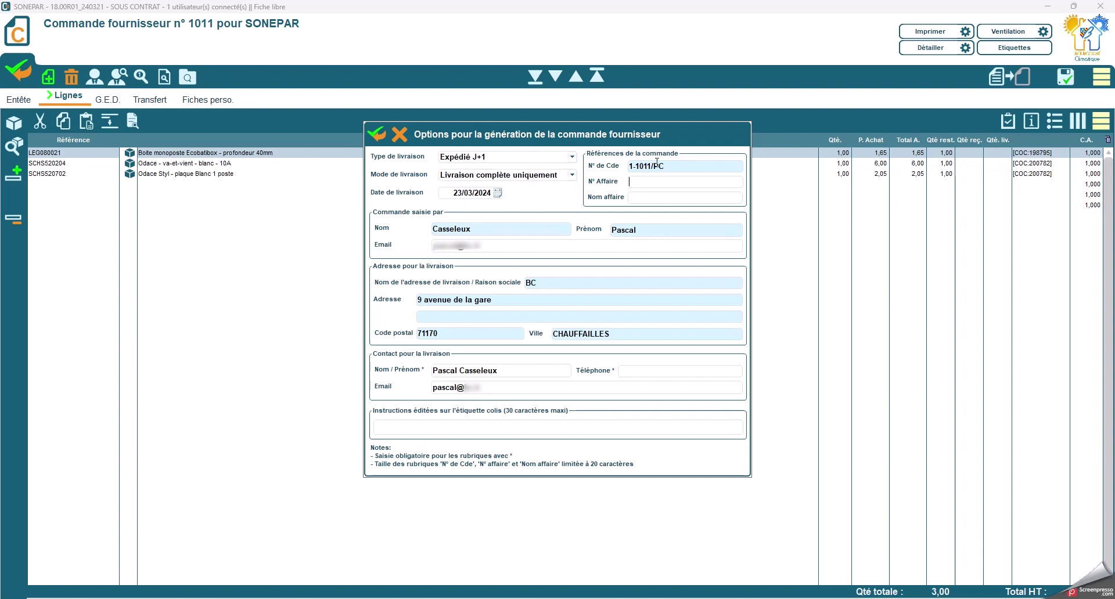
click(638, 197)
Step: Replace the delivery contact's name and phone number, and update the contact e-mail
double_click(517, 369)
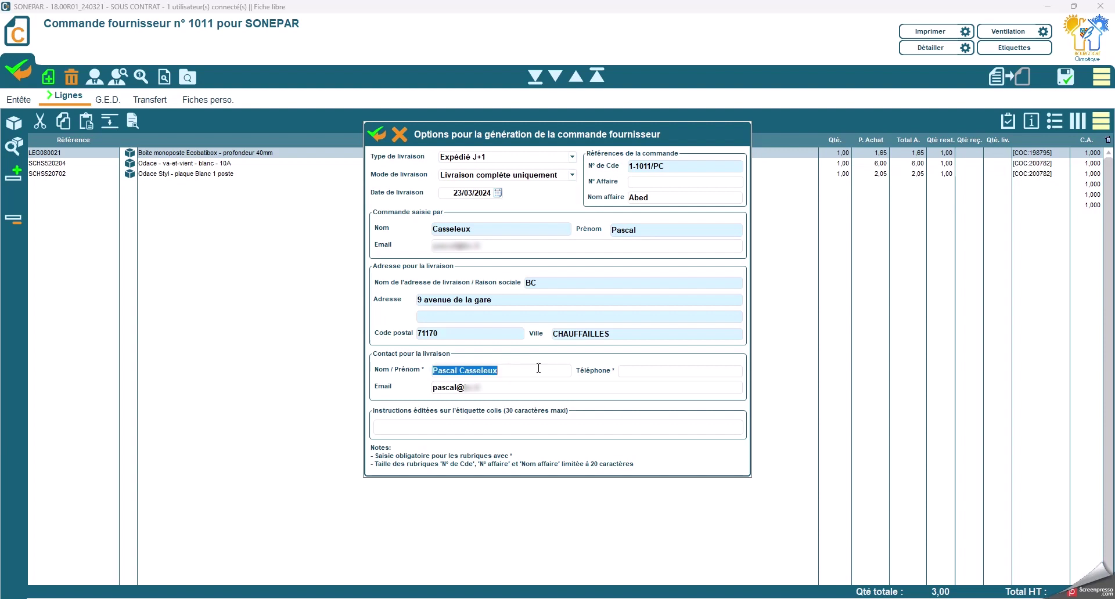
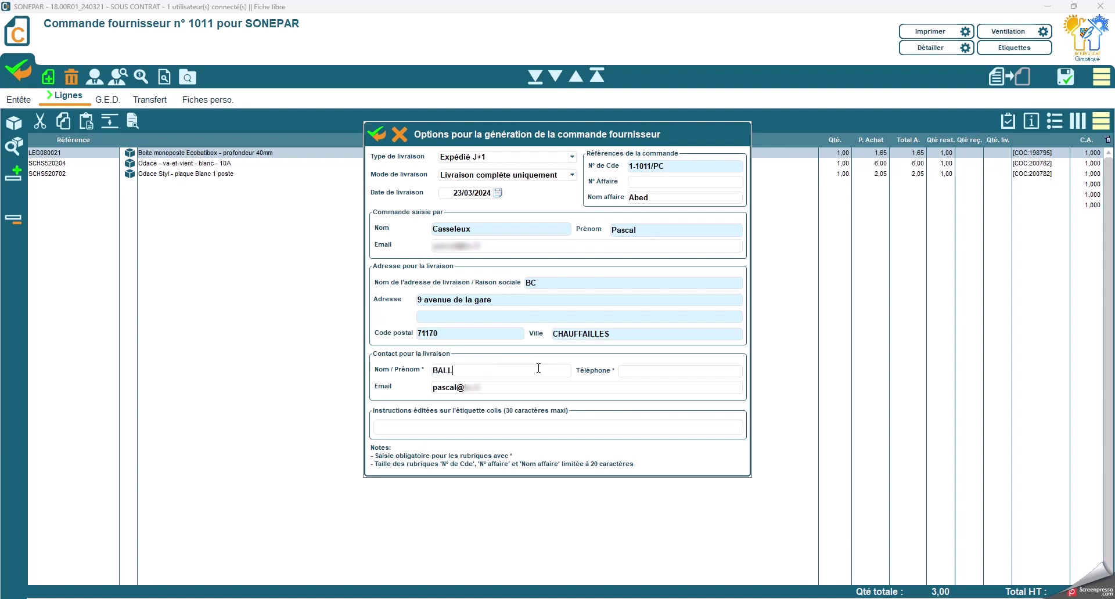
text(06)
text(12345678)
key(Tab)
double_click(443, 384)
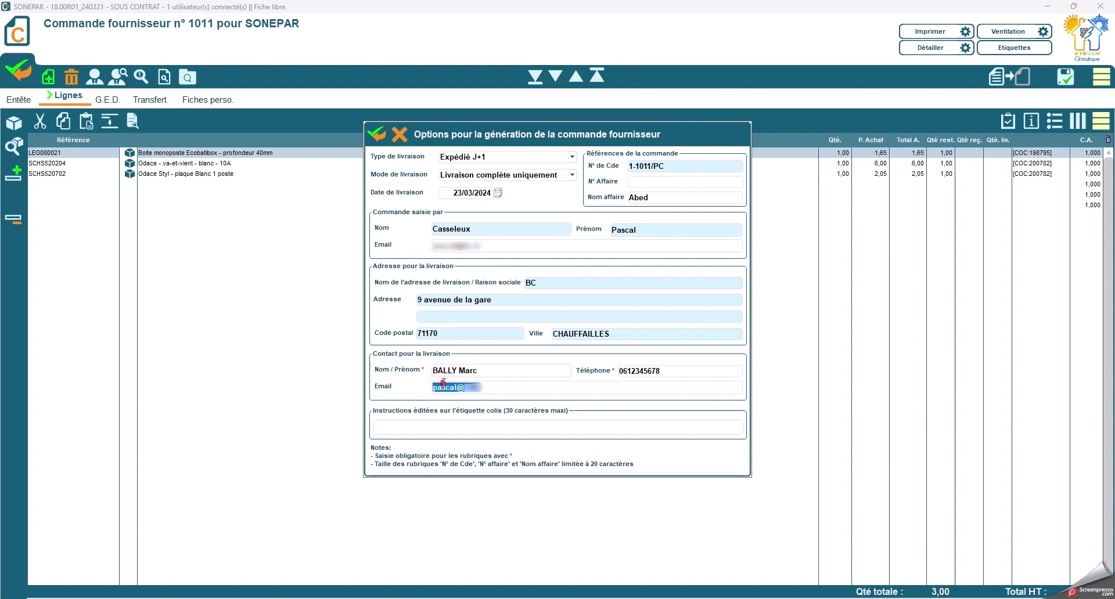
key(Home)
key(Delete)
key(Delete)
key(Delete)
key(Delete)
key(Delete)
key(Delete)
text(marc)
Step: Add the label instruction 'Livraison avant 12h' and validate the order generation options
click(386, 425)
text(Livraison av)
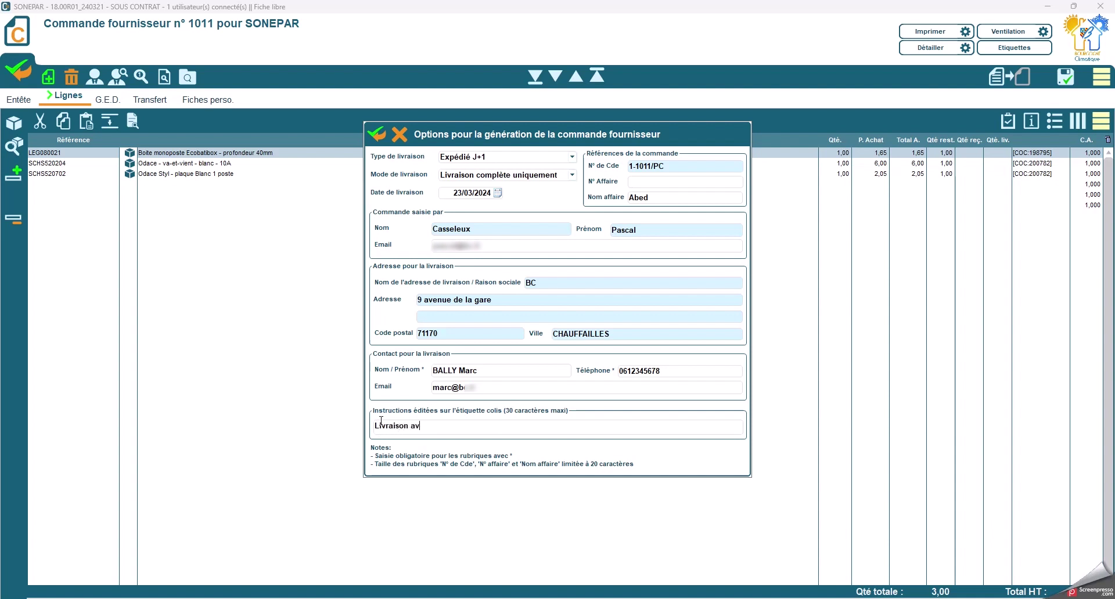
text(ant 12h)
click(375, 135)
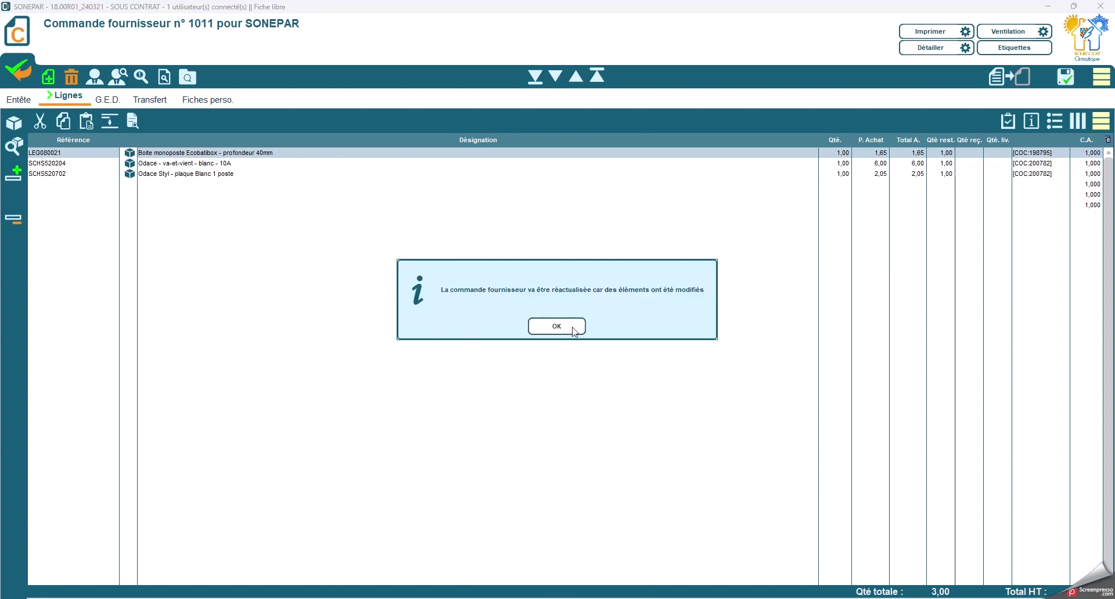
Step: Accept the refresh and view order 1011's Entête supplementary information with the SONEPAR status
click(573, 330)
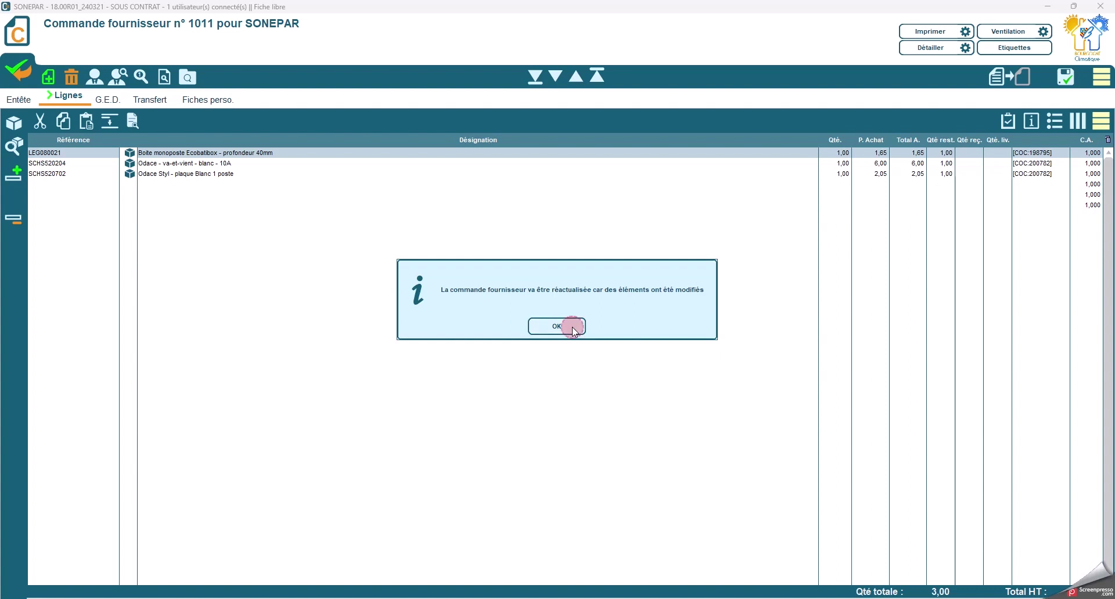
click(23, 100)
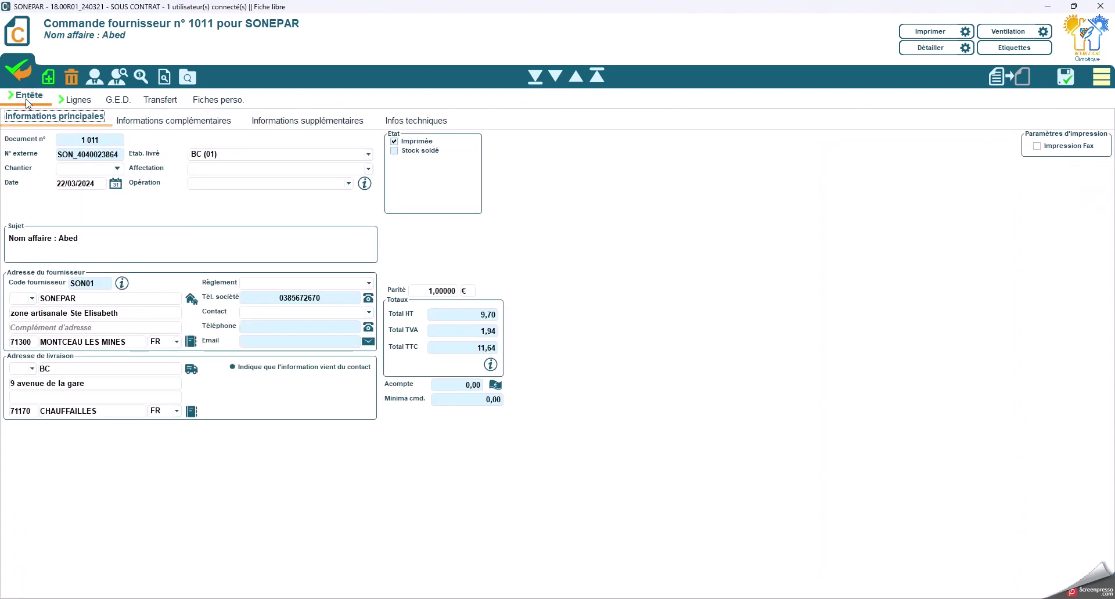
click(335, 121)
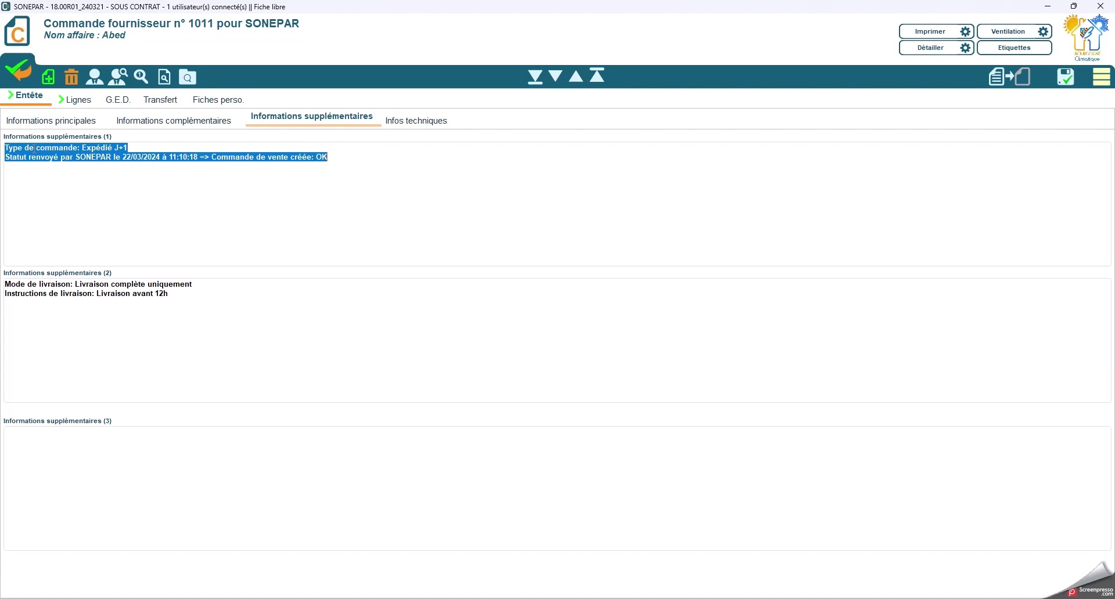
click(143, 148)
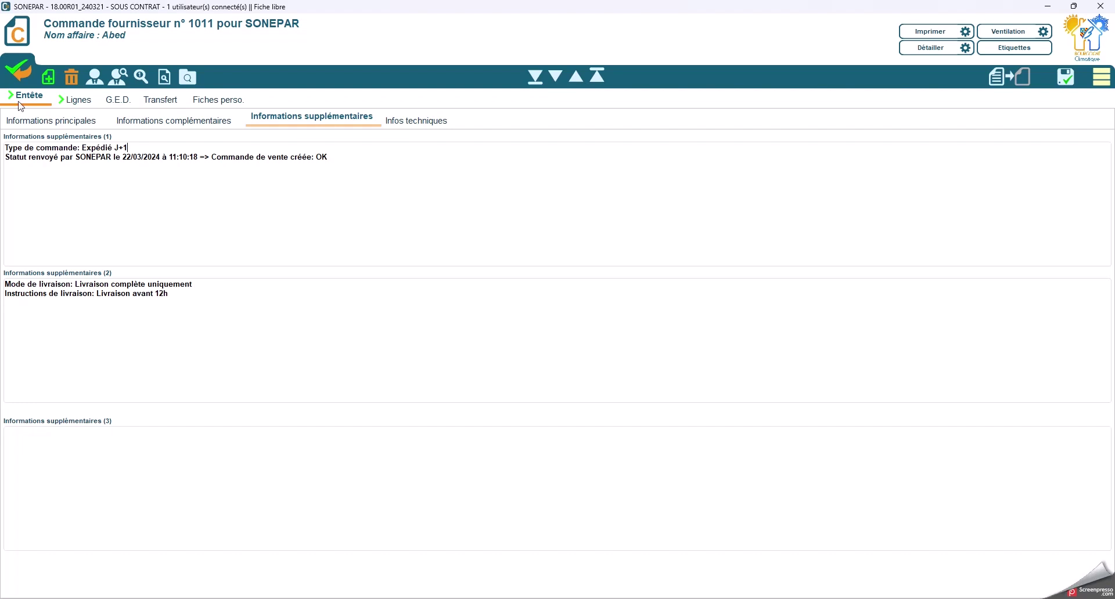
Step: Close order 1011 and launch CE | SONEPAR: Récupération Panier for new order 1012
click(22, 72)
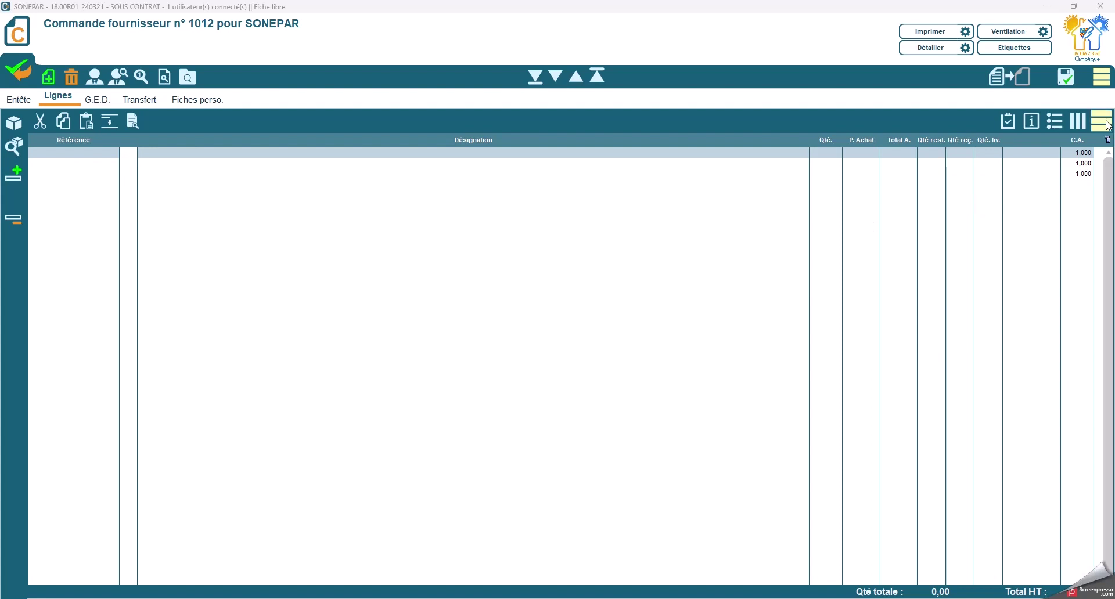
click(1101, 122)
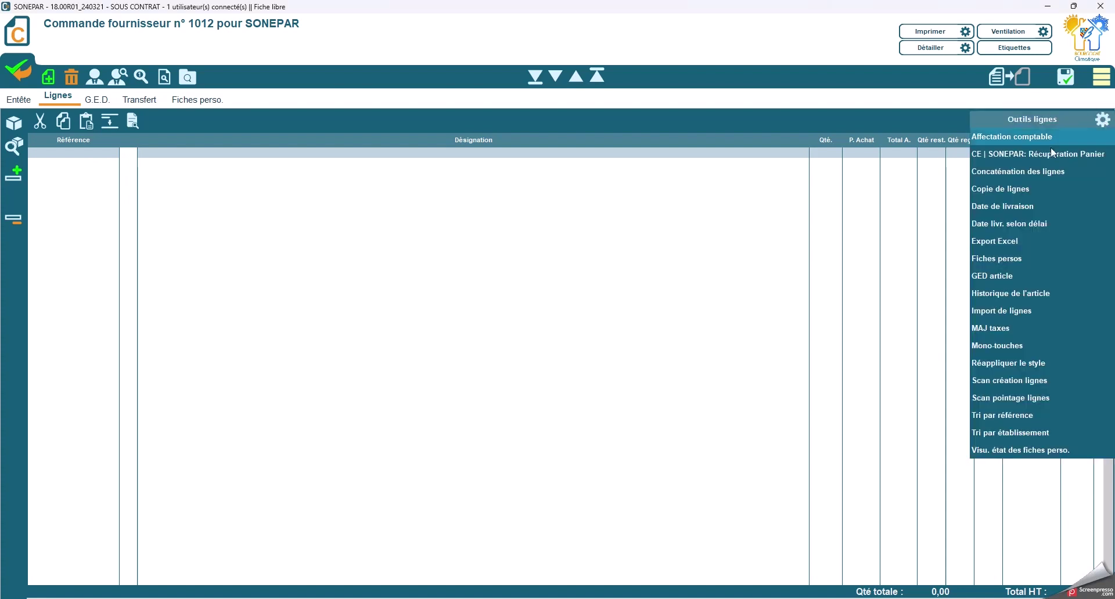
click(1047, 164)
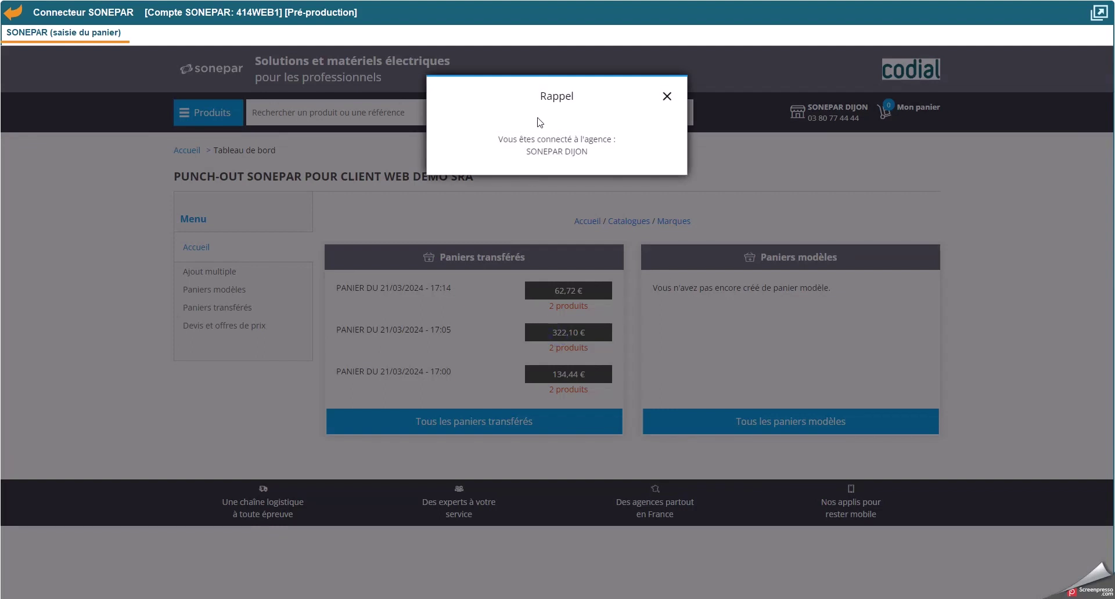
Step: Search reference 080021 and open the Legrand BATIBOX ENERGY 1POSTE 40MM product page
click(667, 98)
click(342, 118)
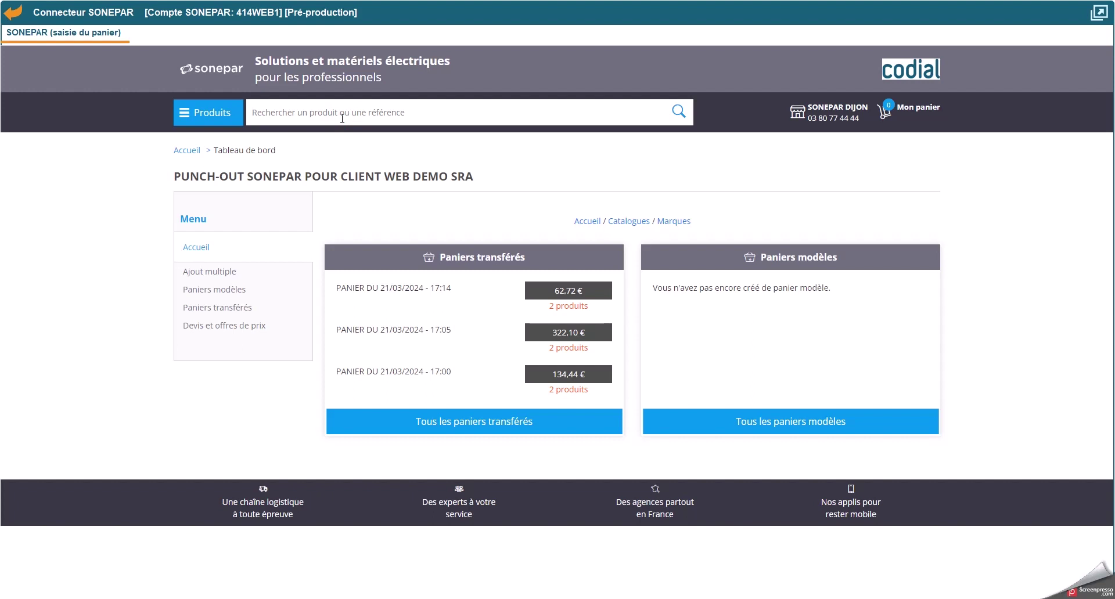
click(207, 119)
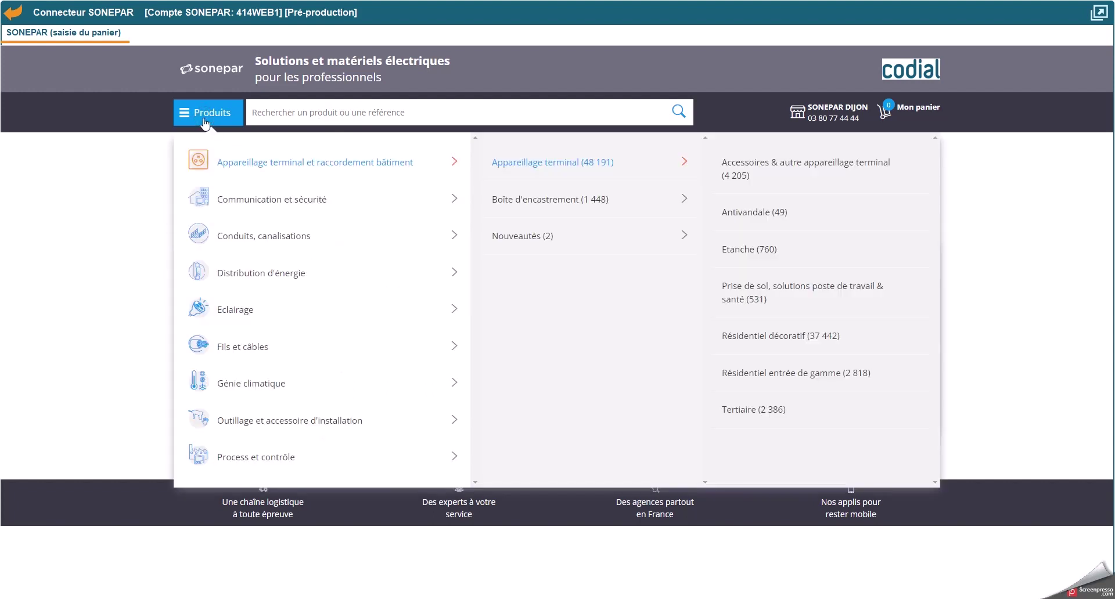
mouse_move(343, 390)
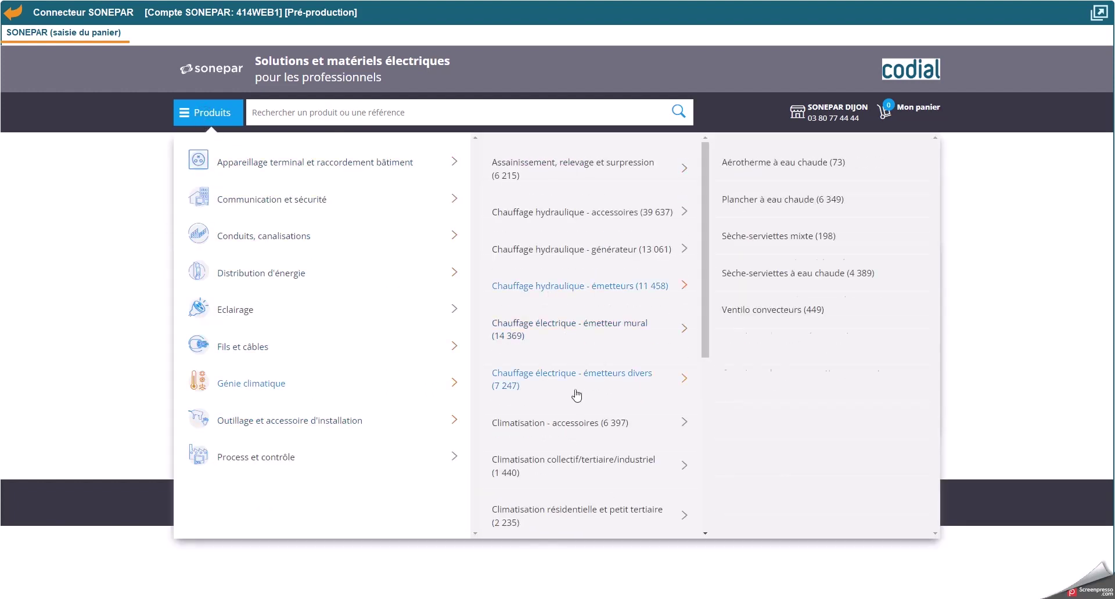
mouse_move(577, 393)
click(285, 114)
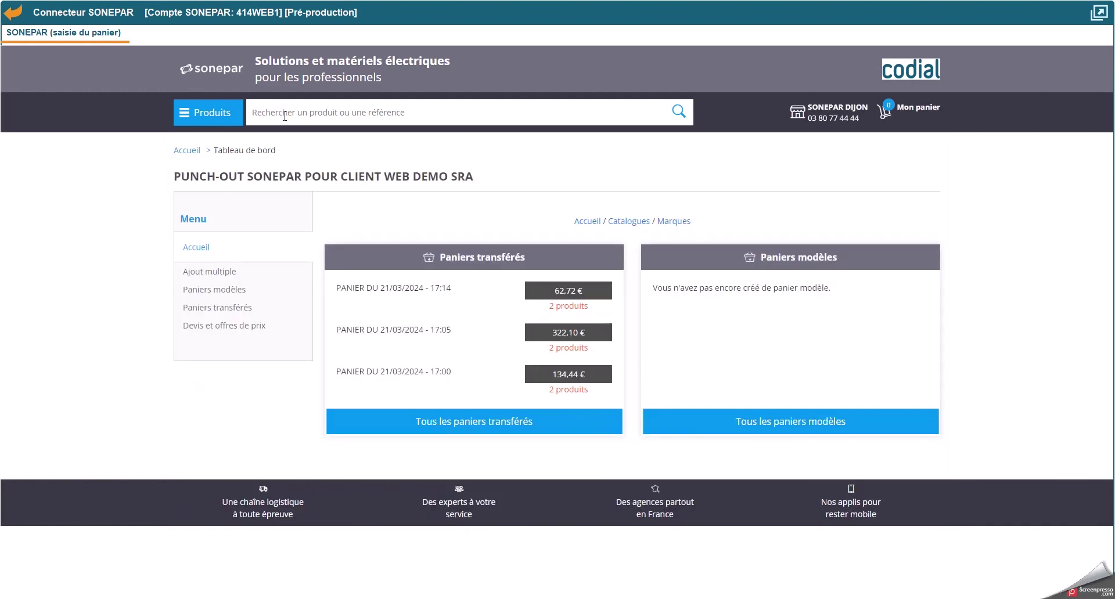
text(080)
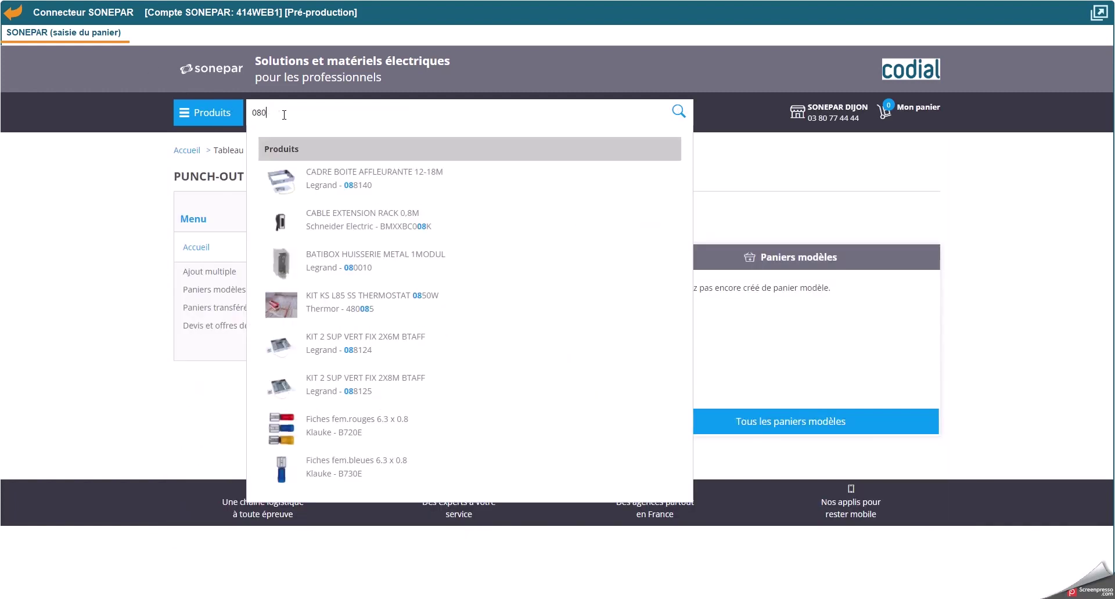
text(021)
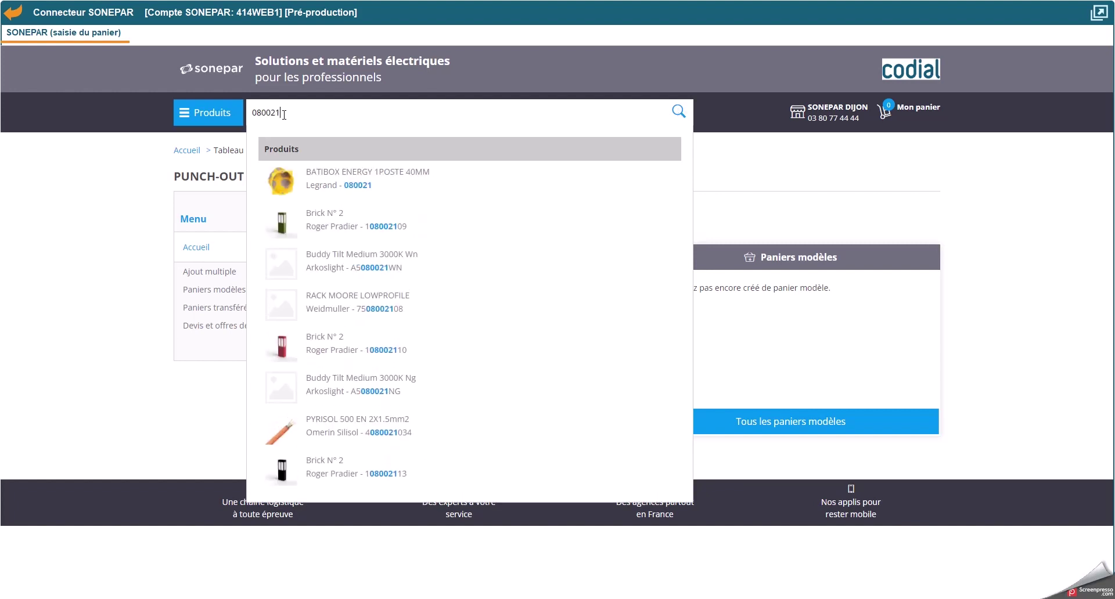
click(356, 186)
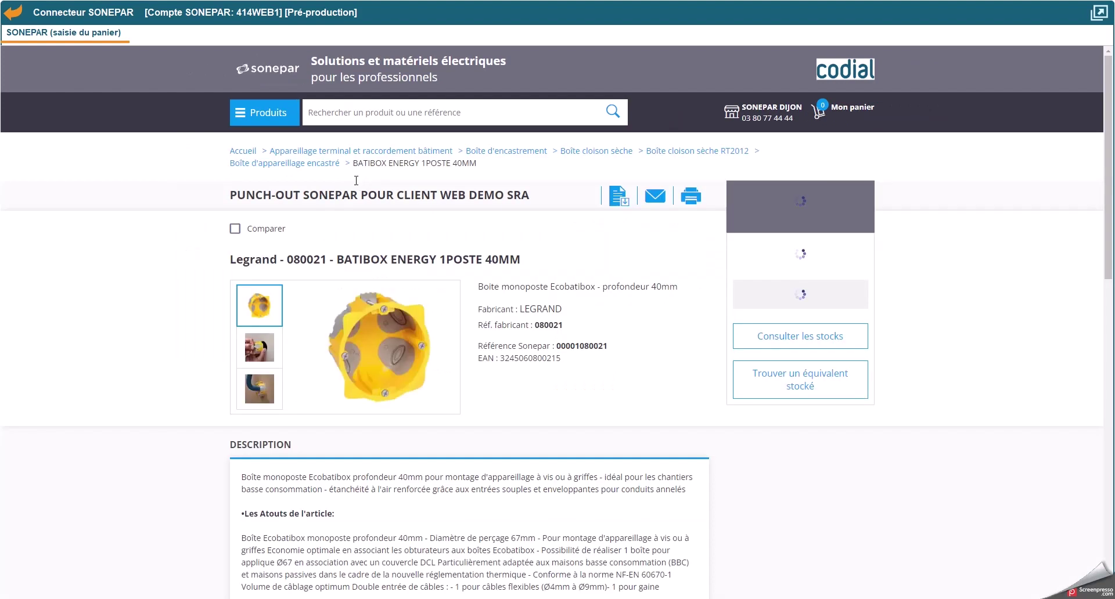
double_click(548, 325)
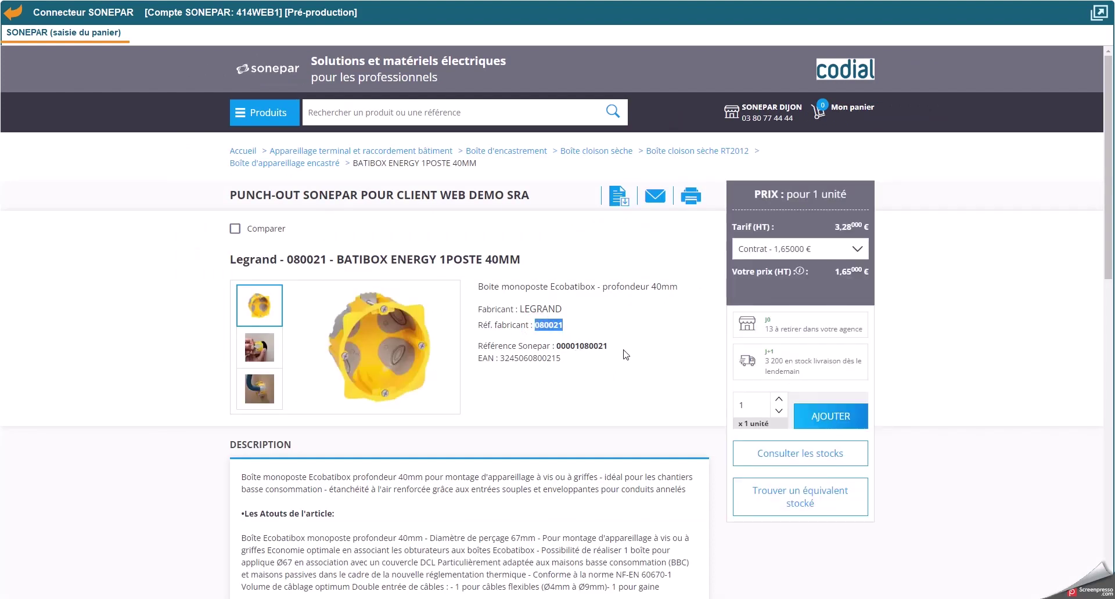
scroll(417, 321, down, 5)
scroll(417, 321, down, 10)
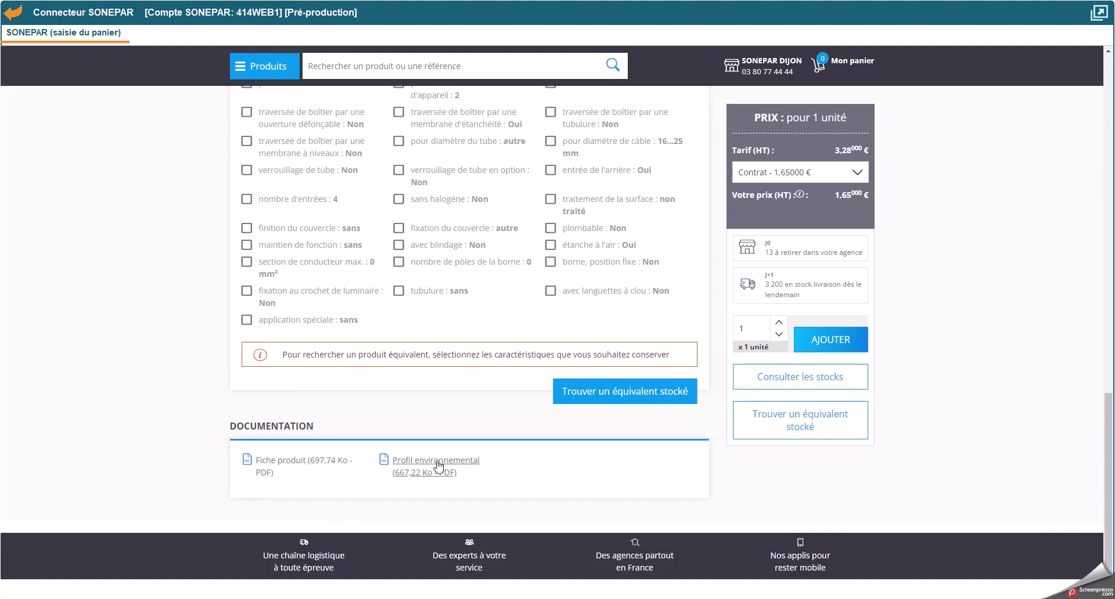
scroll(525, 316, up, 15)
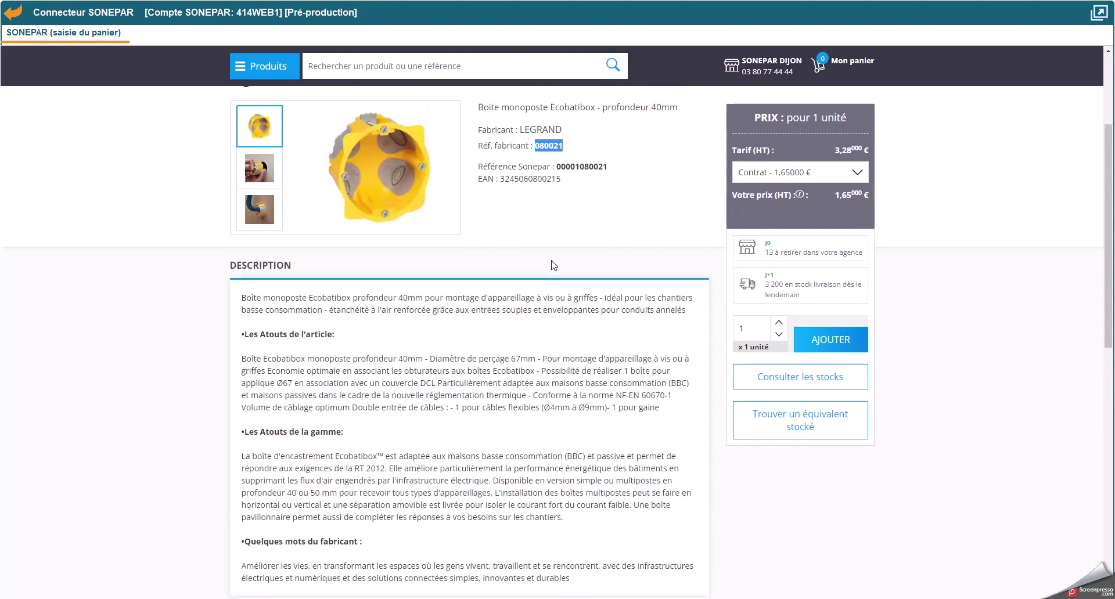
scroll(553, 266, up, 2)
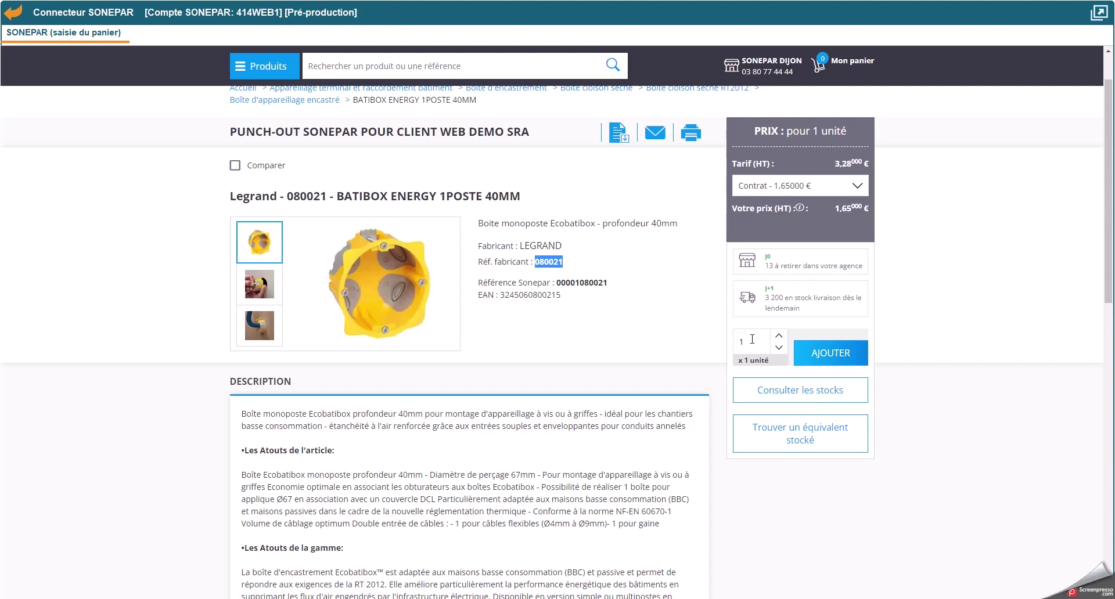
Step: Set the box quantity to 20 and add it to the basket
double_click(752, 341)
text(20)
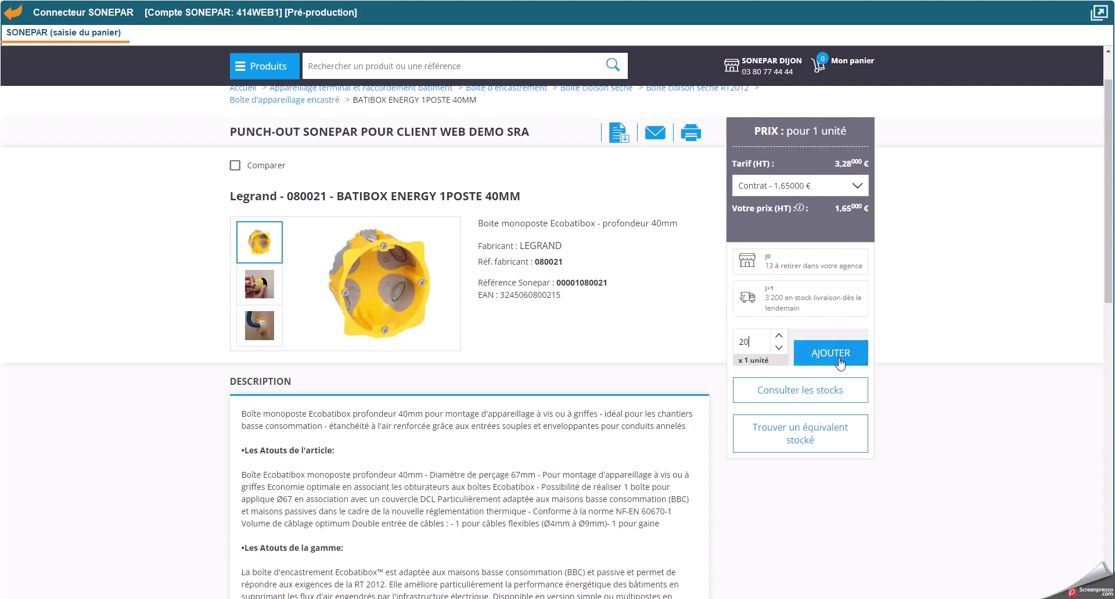
click(842, 355)
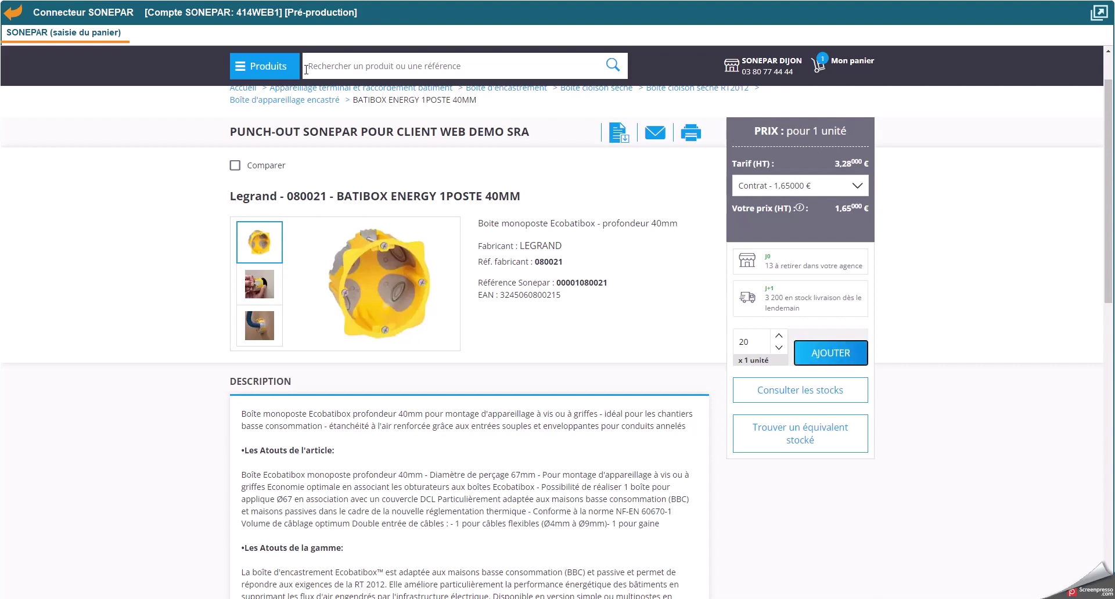
click(359, 68)
Step: Search 'odace vv blanc s520204', add 20 of the first result, and view the basket
text(od)
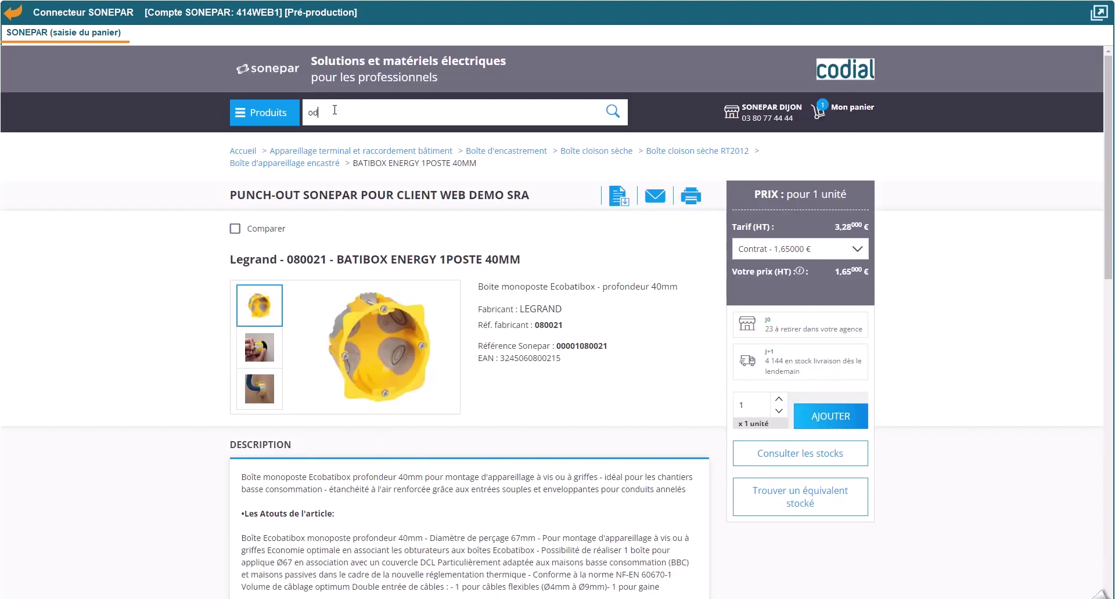
text(ace vv bl)
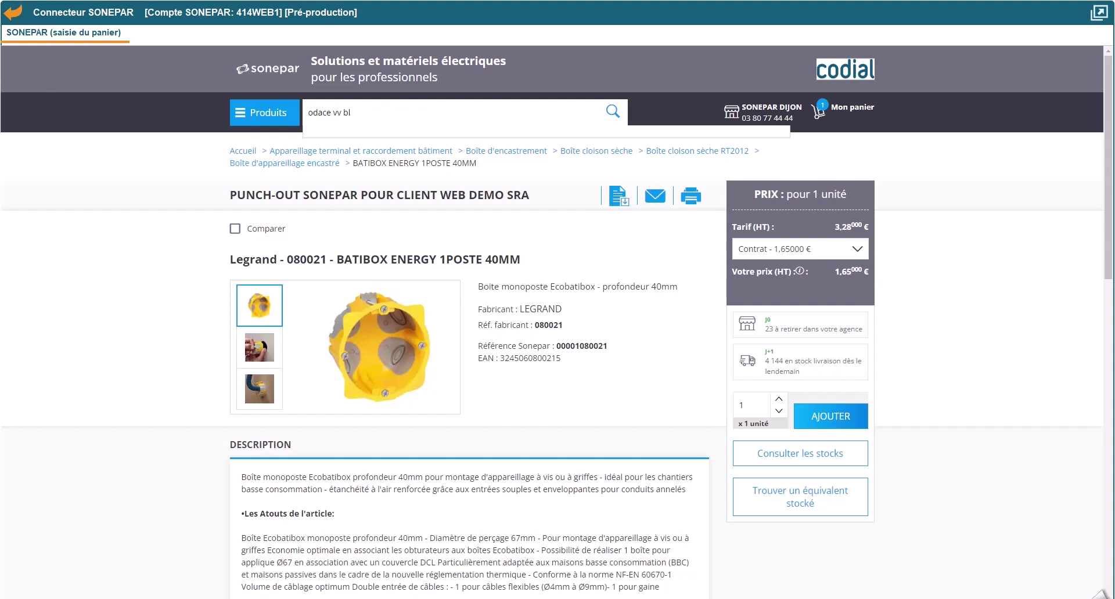
text(anc s520204)
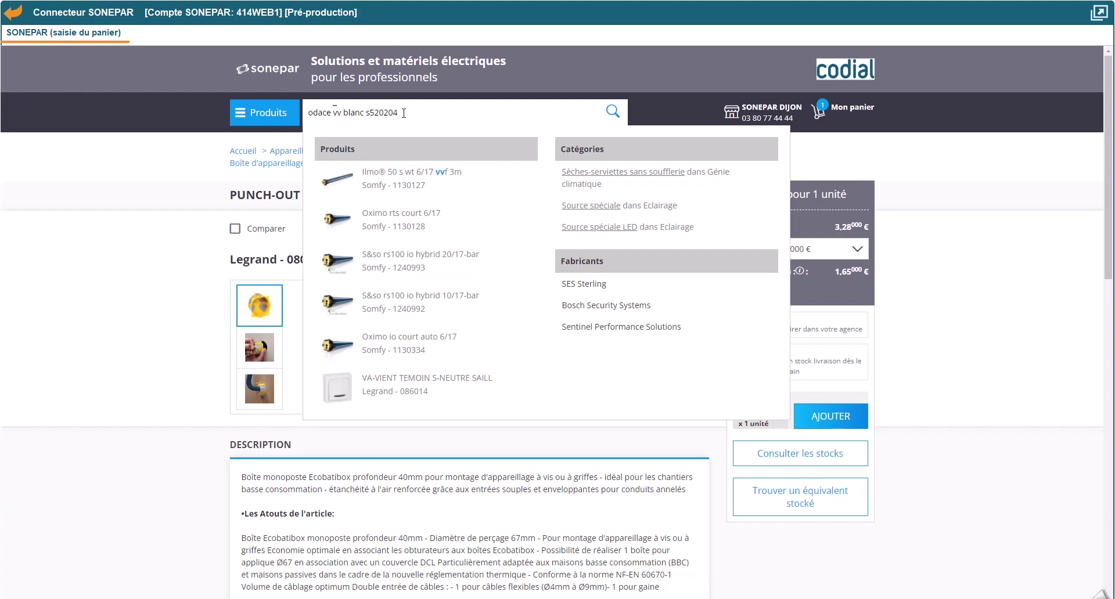
key(Return)
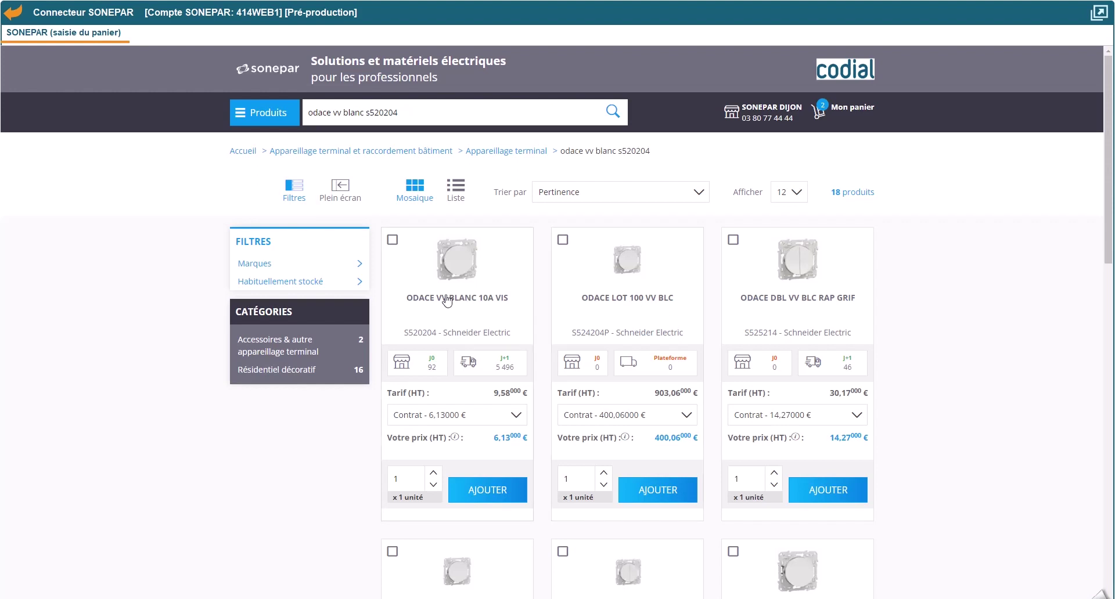
double_click(410, 480)
text(20)
click(488, 491)
mouse_move(854, 113)
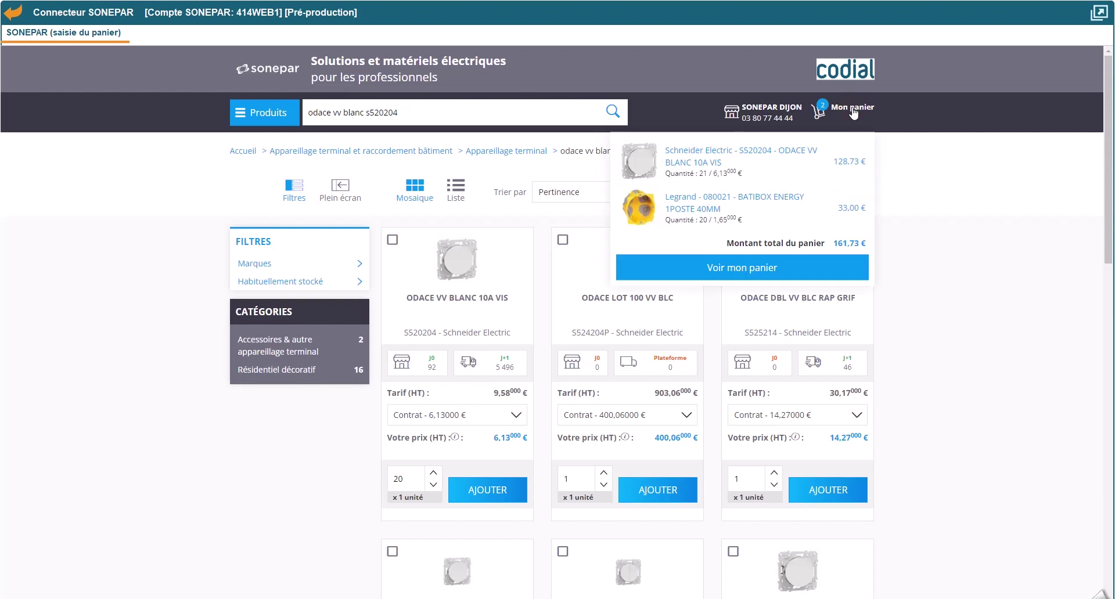
click(746, 270)
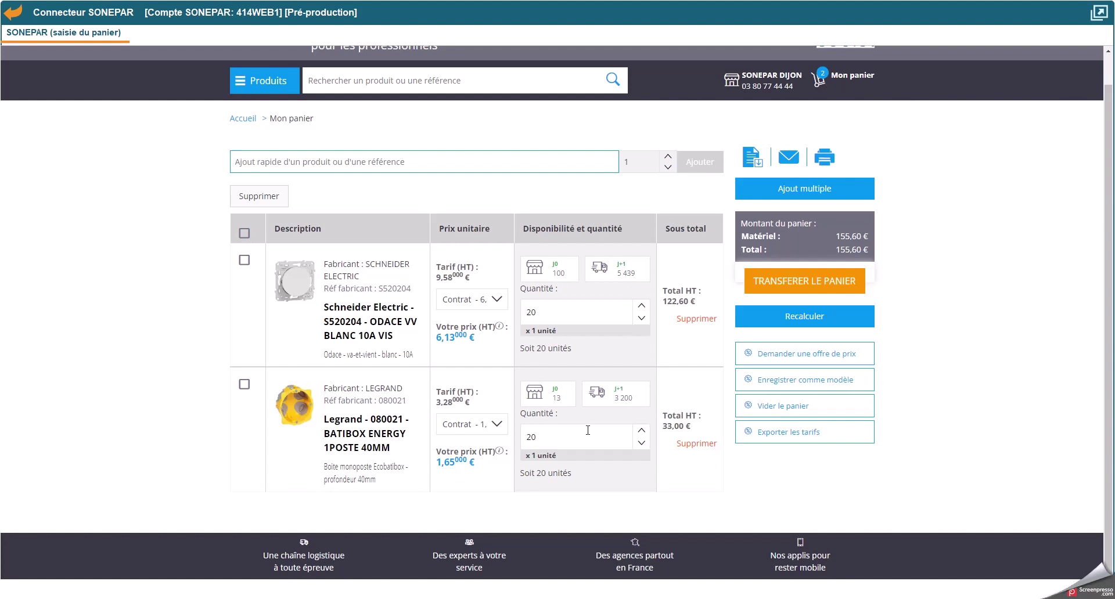
Step: Keep the contract price and transfer the Sonepar basket into supplier order 1012
click(492, 307)
click(487, 302)
click(809, 287)
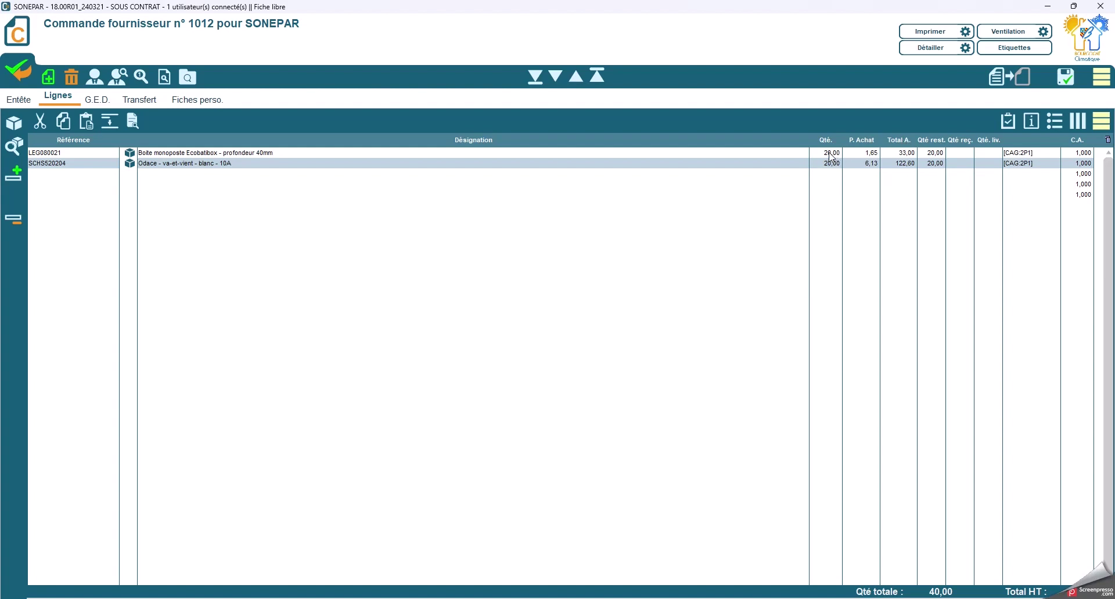
Step: Raise both imported lines' quantity to 25
click(831, 155)
text(25)
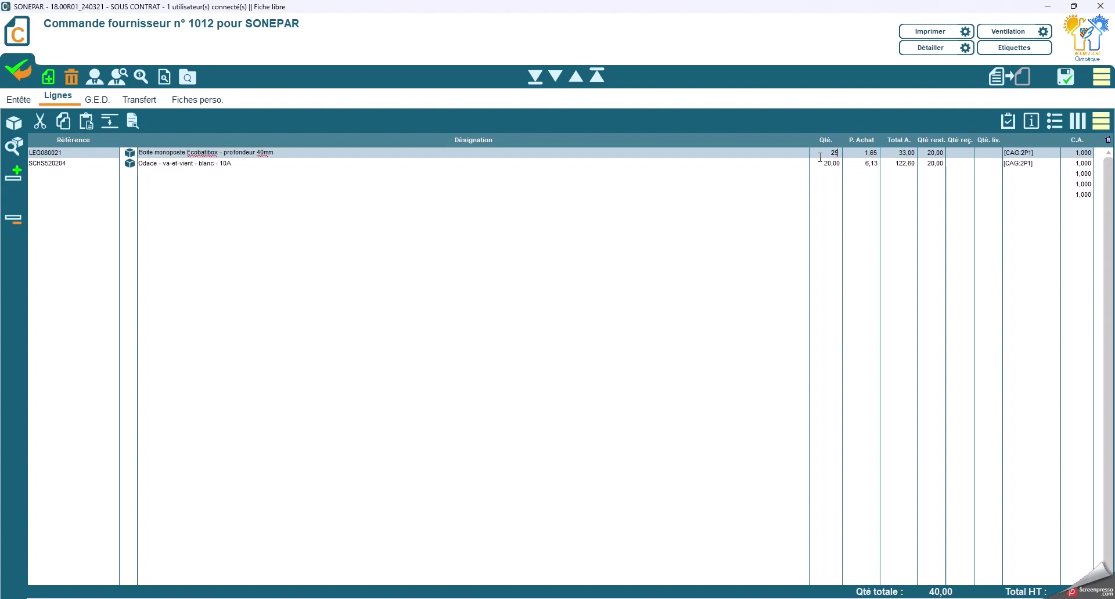
key(Tab)
click(822, 162)
text(25)
key(Tab)
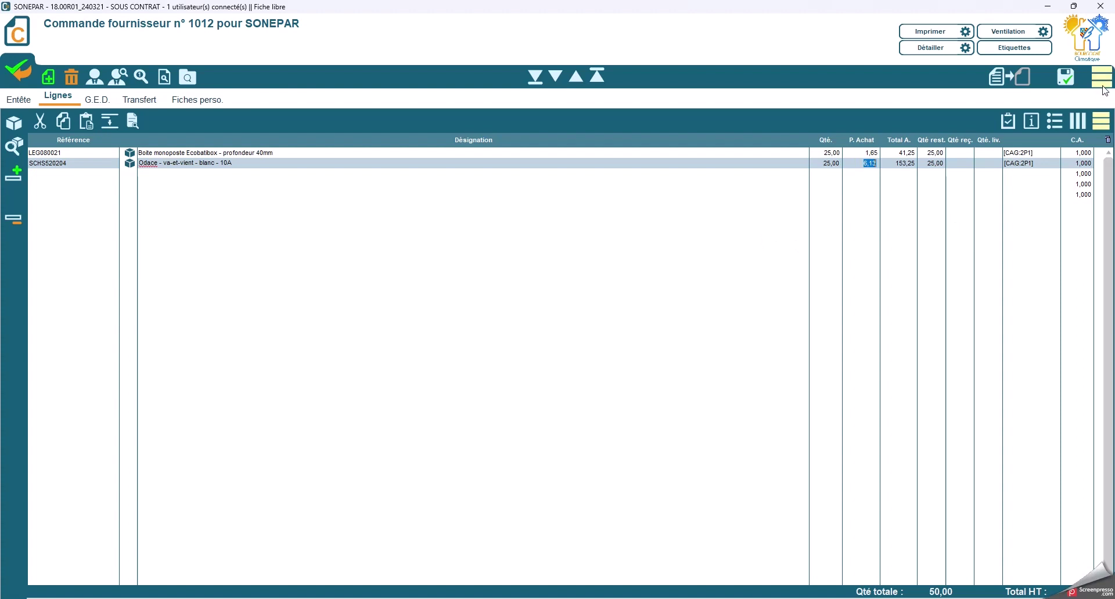
click(1103, 84)
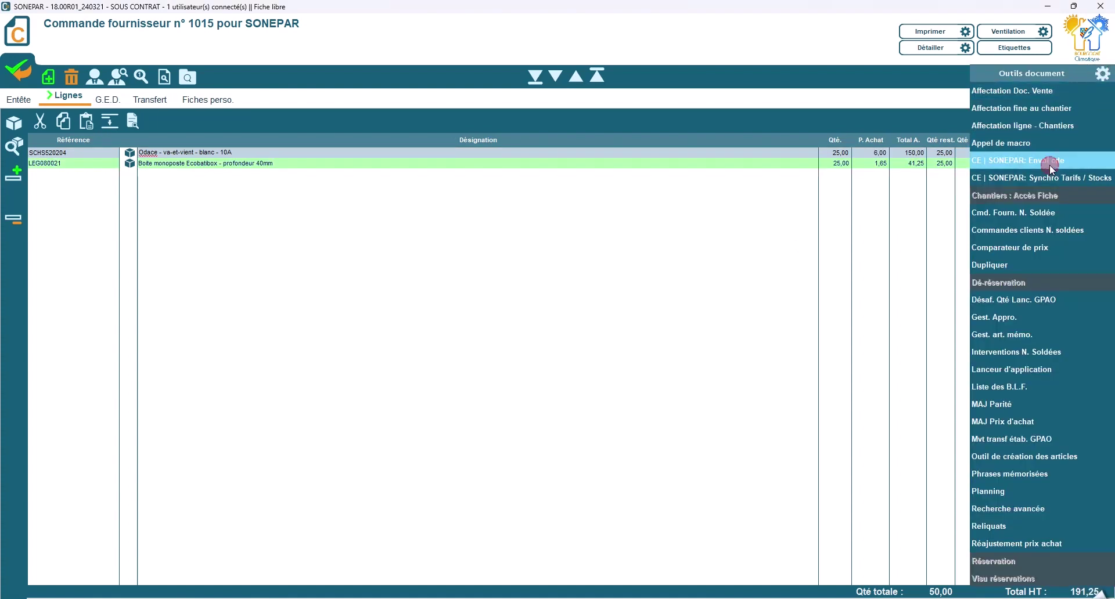
Step: Run CE | SONEPAR: Envoi cde with Stock agence du client and apply the contract codes
click(1049, 165)
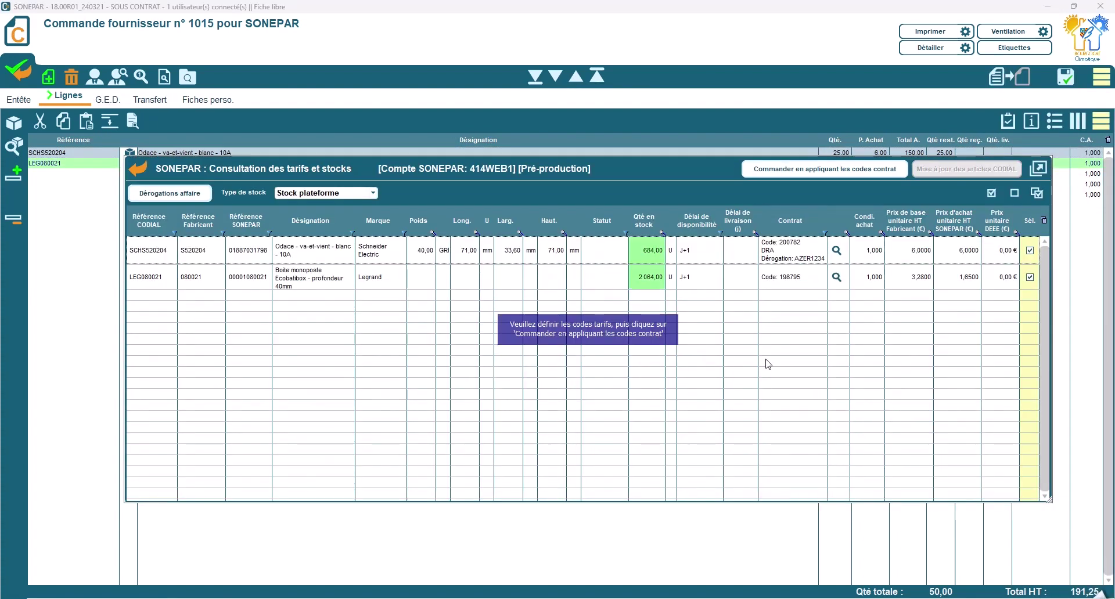
click(345, 194)
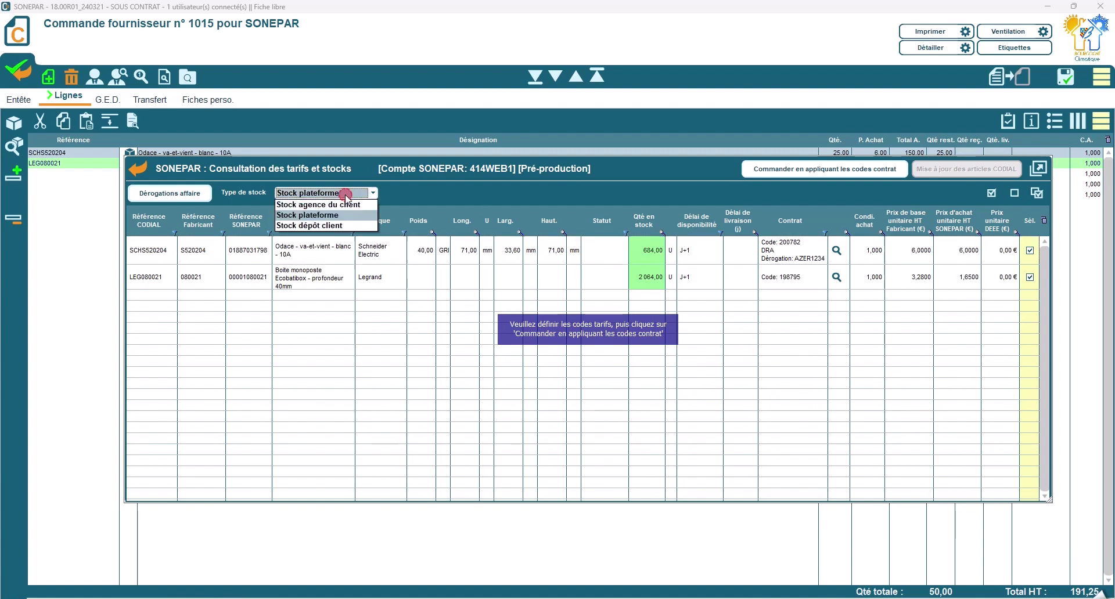
click(336, 203)
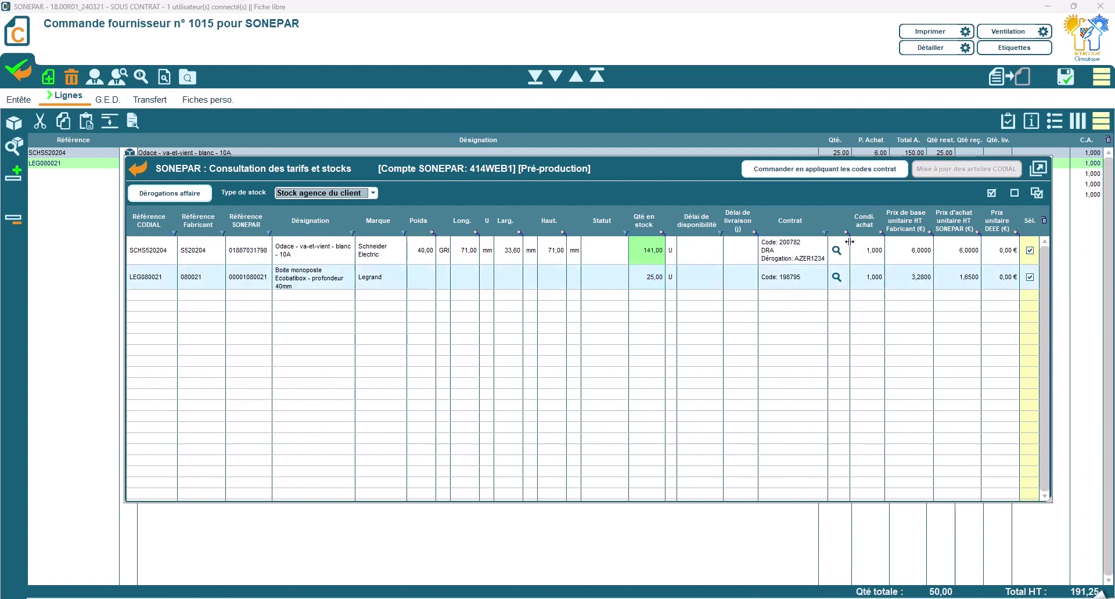
click(844, 169)
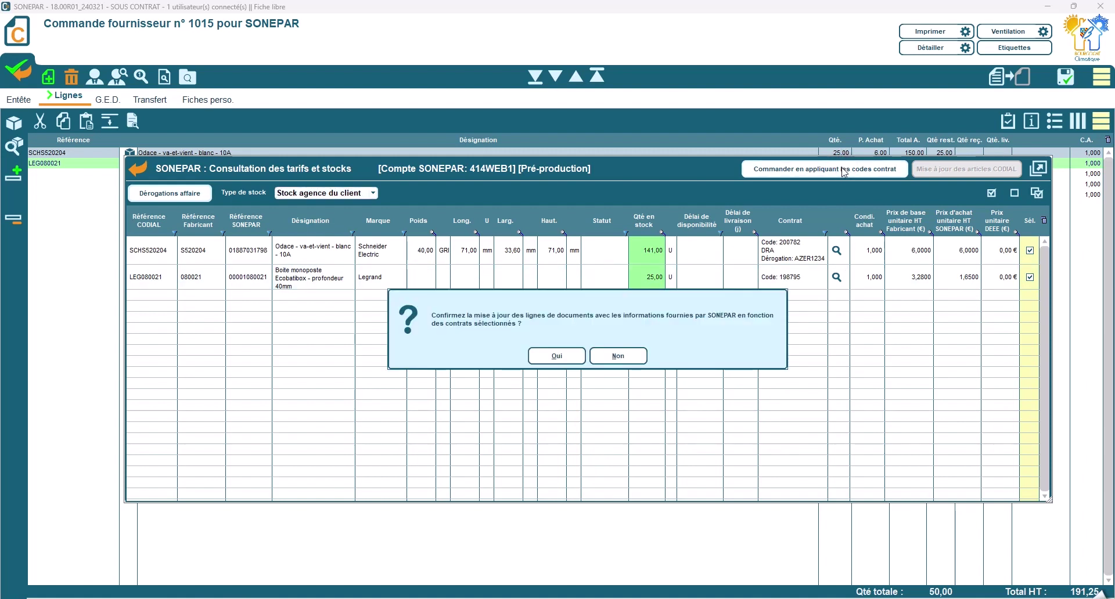
click(568, 356)
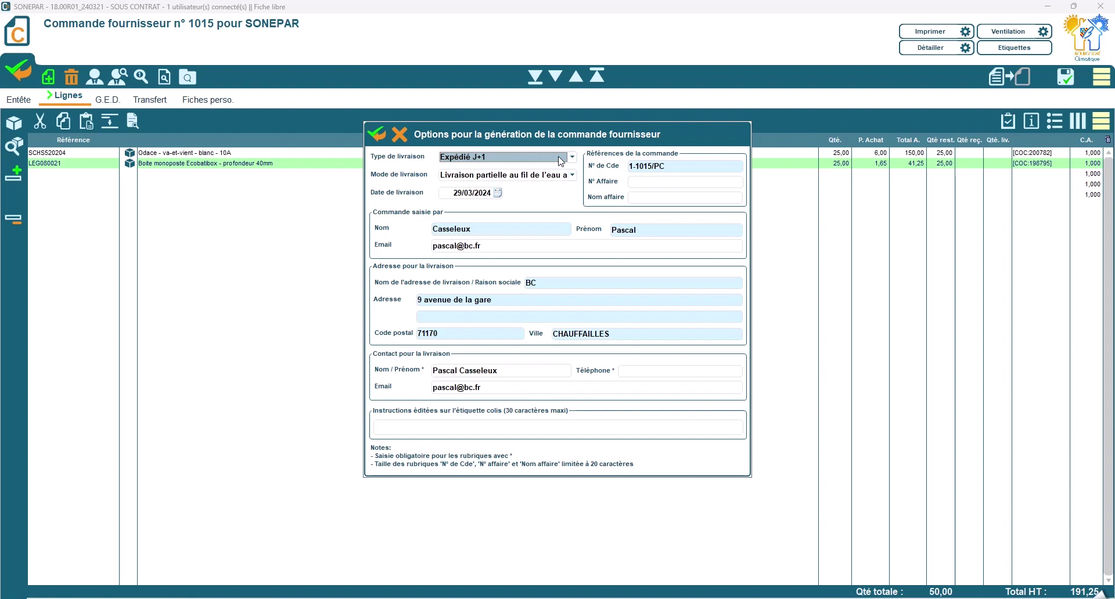
Step: Set Emporté J+1 pickup and choose the favourite Villefranche sur Saône agency
click(560, 161)
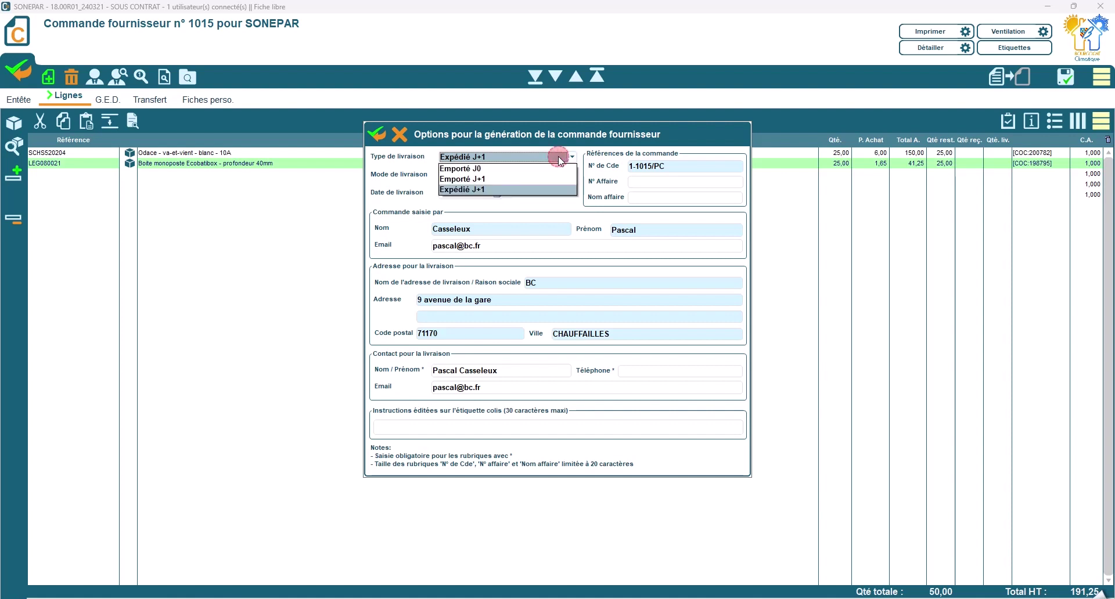
click(476, 180)
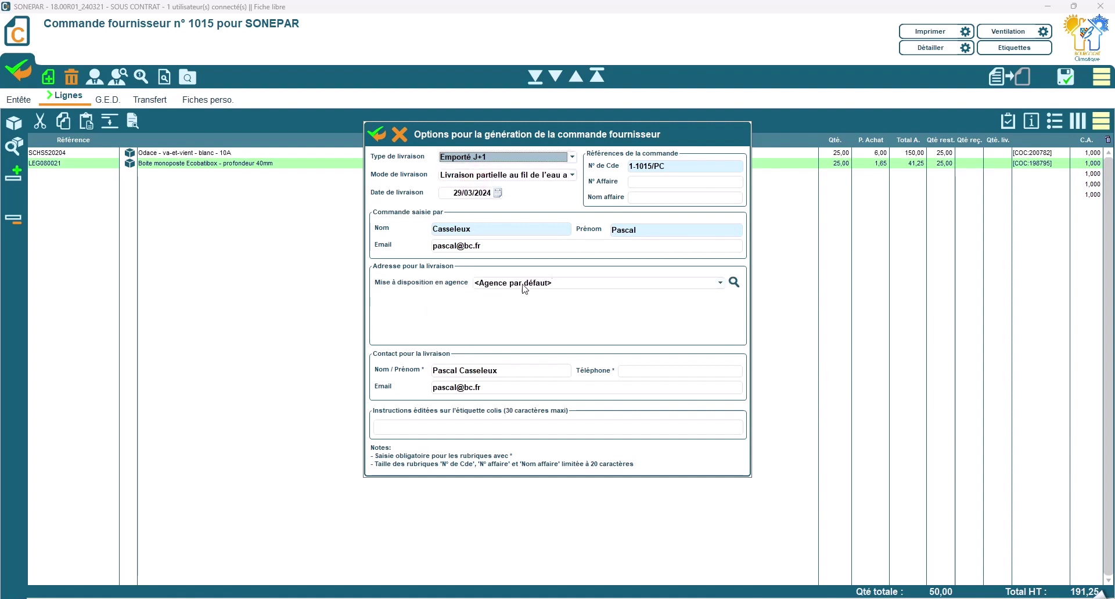
click(733, 282)
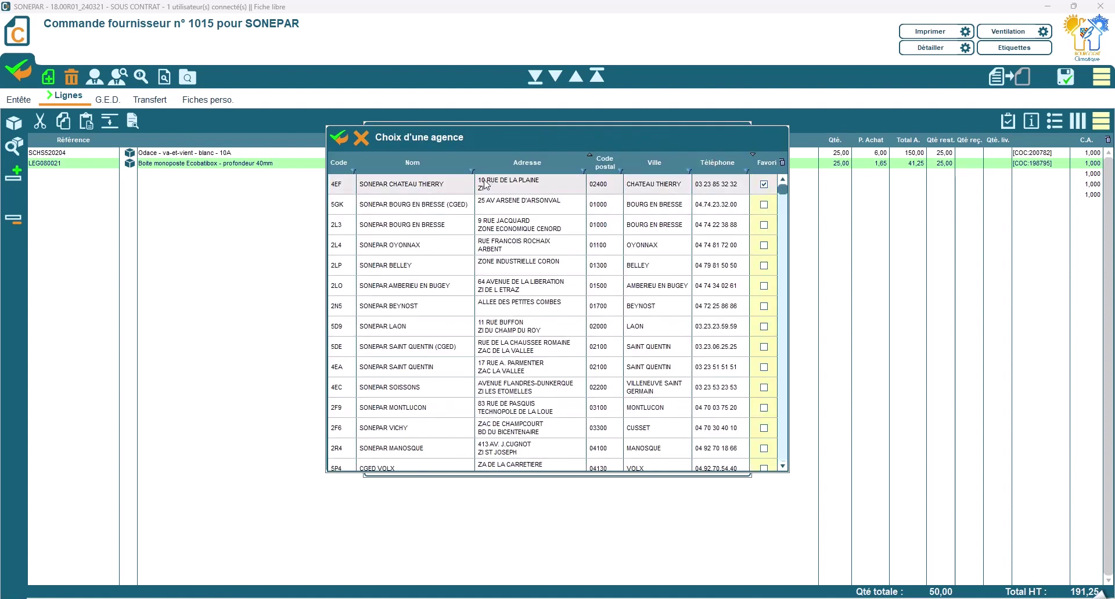
click(690, 168)
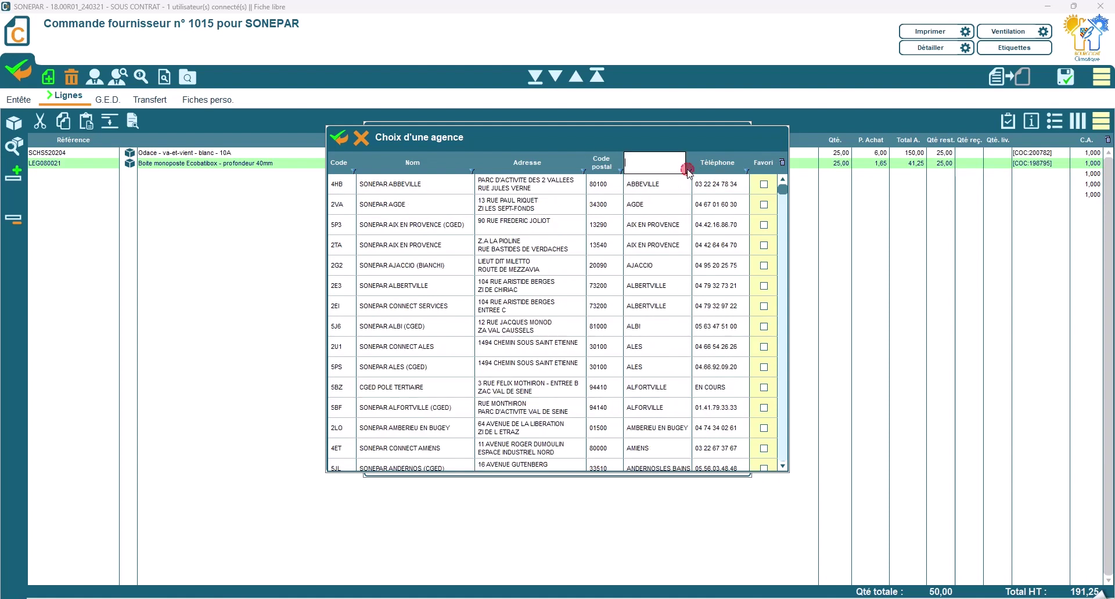
text(villefra)
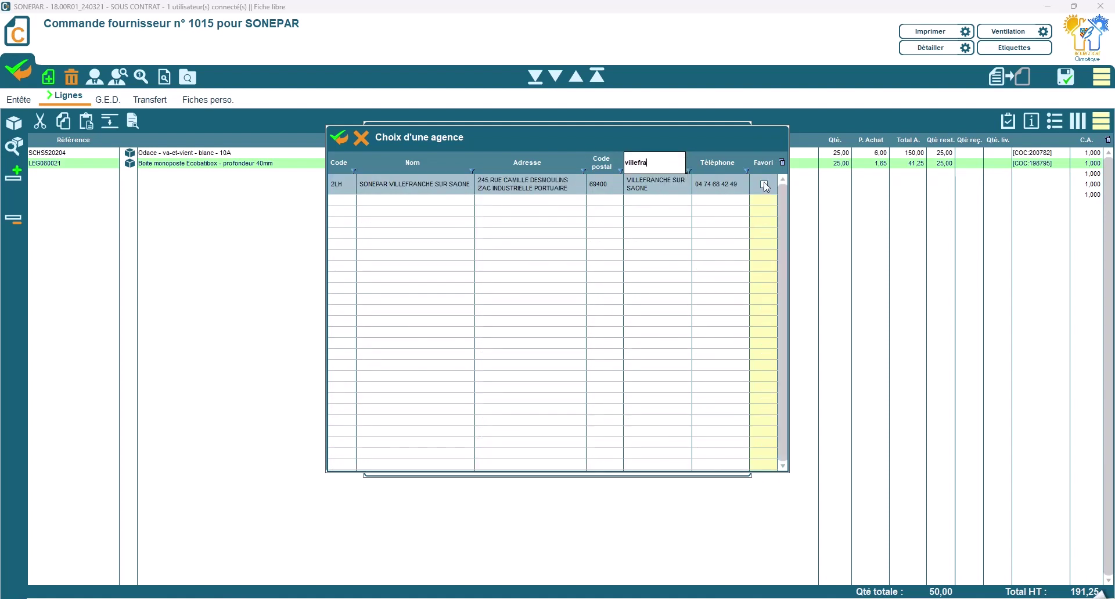
click(763, 184)
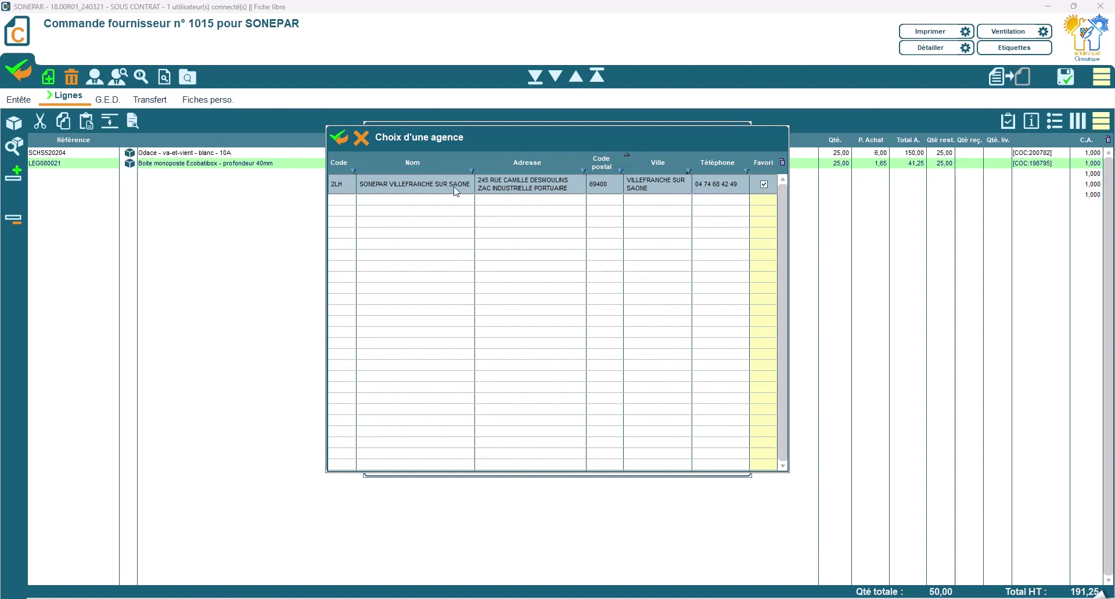
click(339, 138)
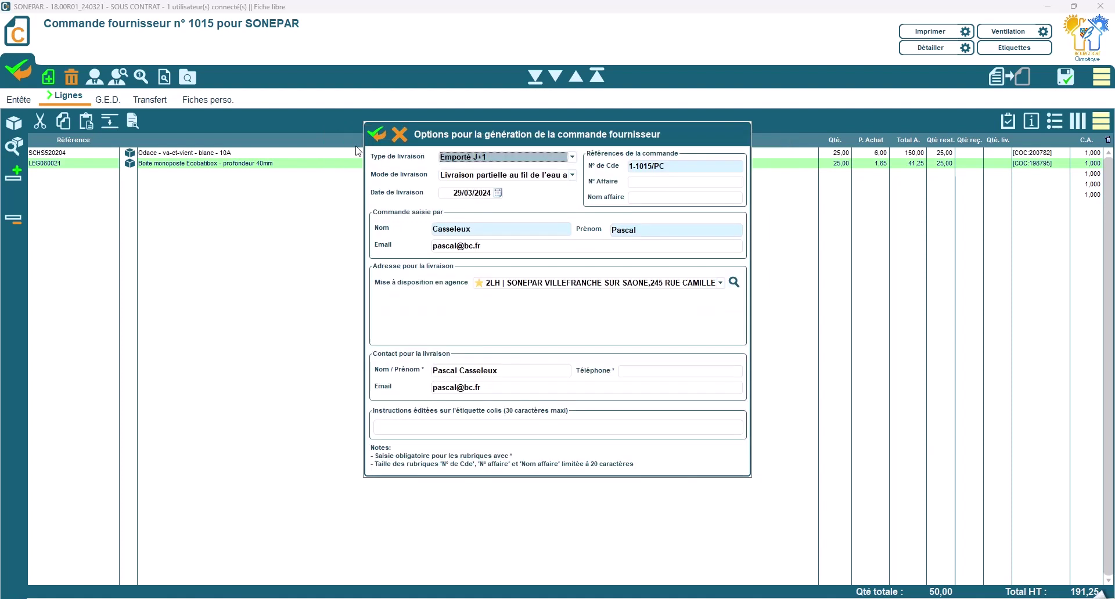
Step: Complete the label instruction 'Récupération avant 12h' and export order 1015 to SONEPAR
click(722, 285)
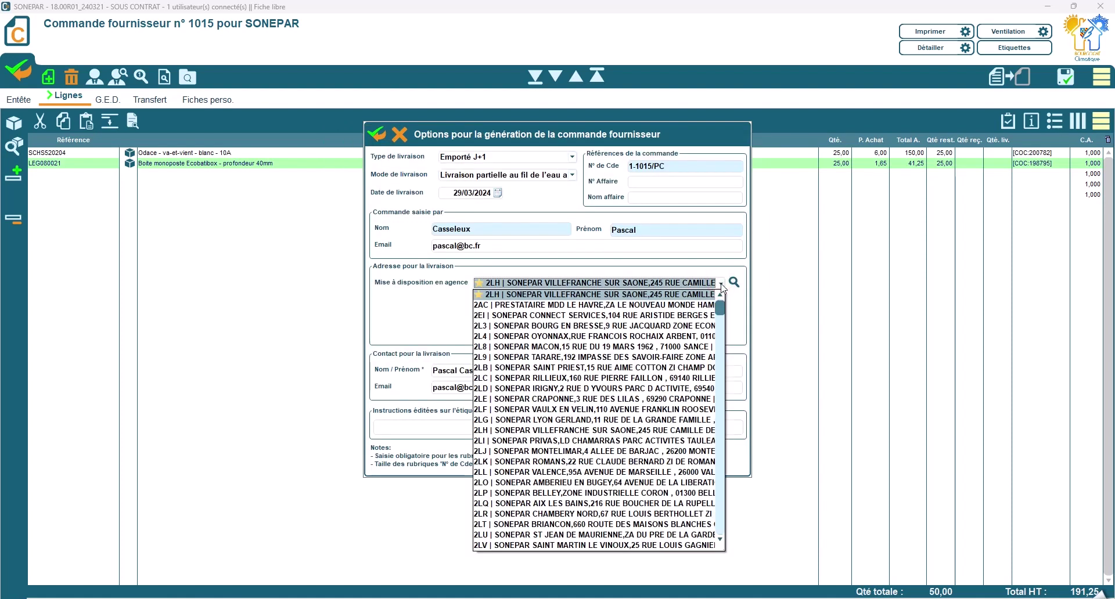
scroll(691, 325, up, 1)
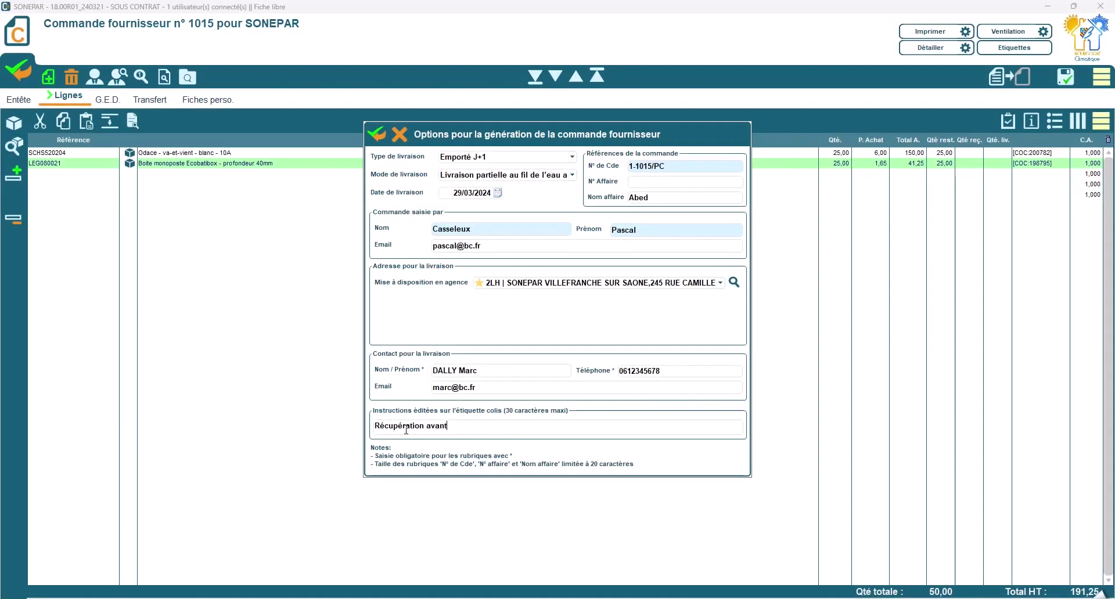
text(12h)
click(377, 134)
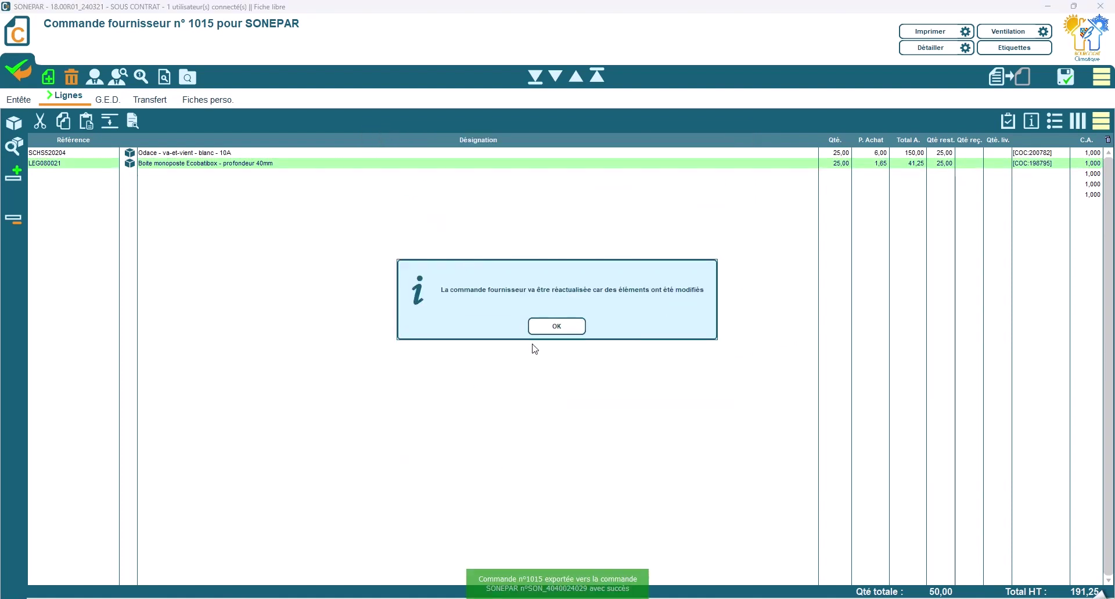
Step: Accept the refresh and view order 1015's Entête supplementary information
click(557, 327)
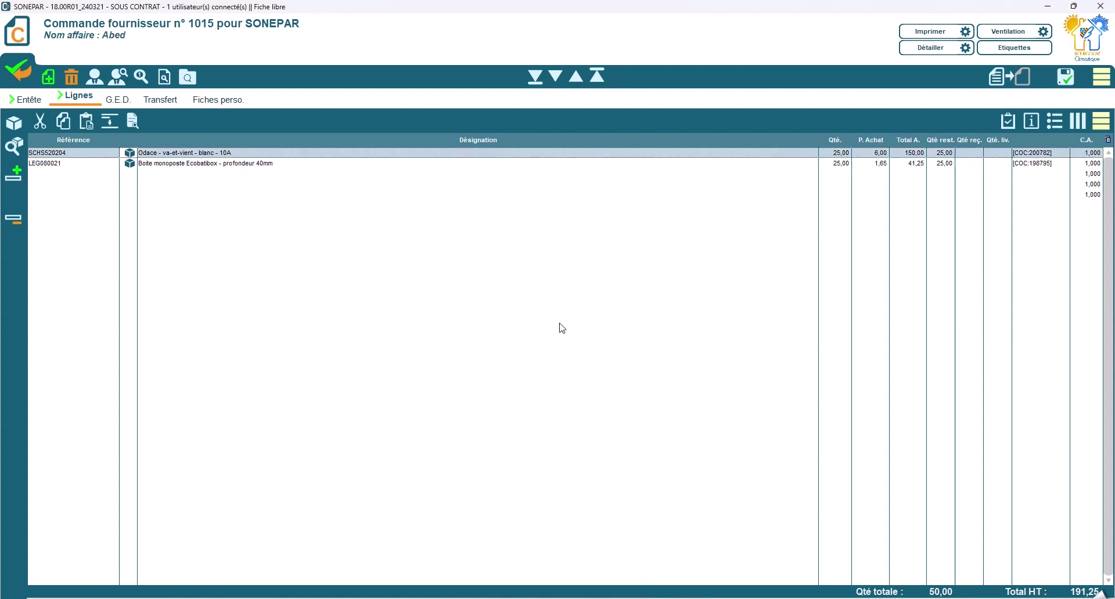
click(34, 101)
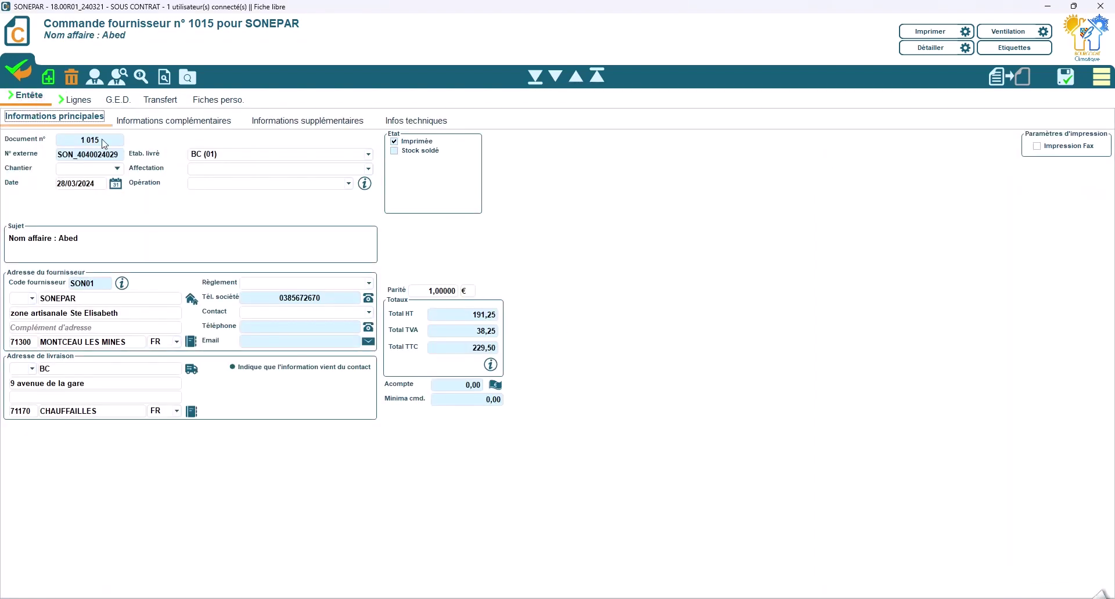
click(326, 122)
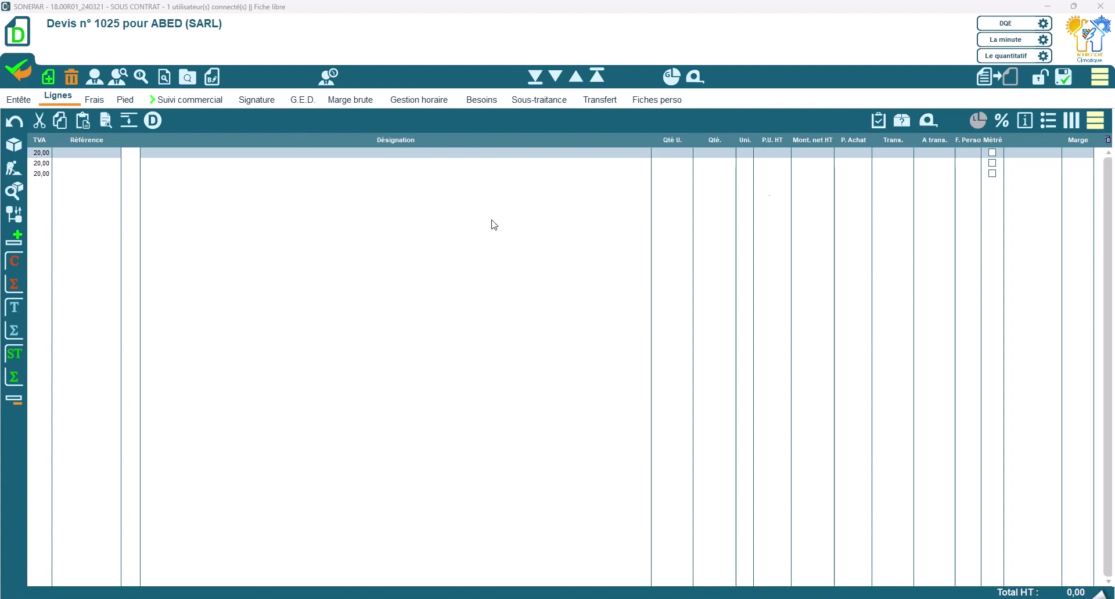
Step: Launch SONEPAR basket retrieval from the line tools and list the Sonepar quotes and price offers
click(1095, 121)
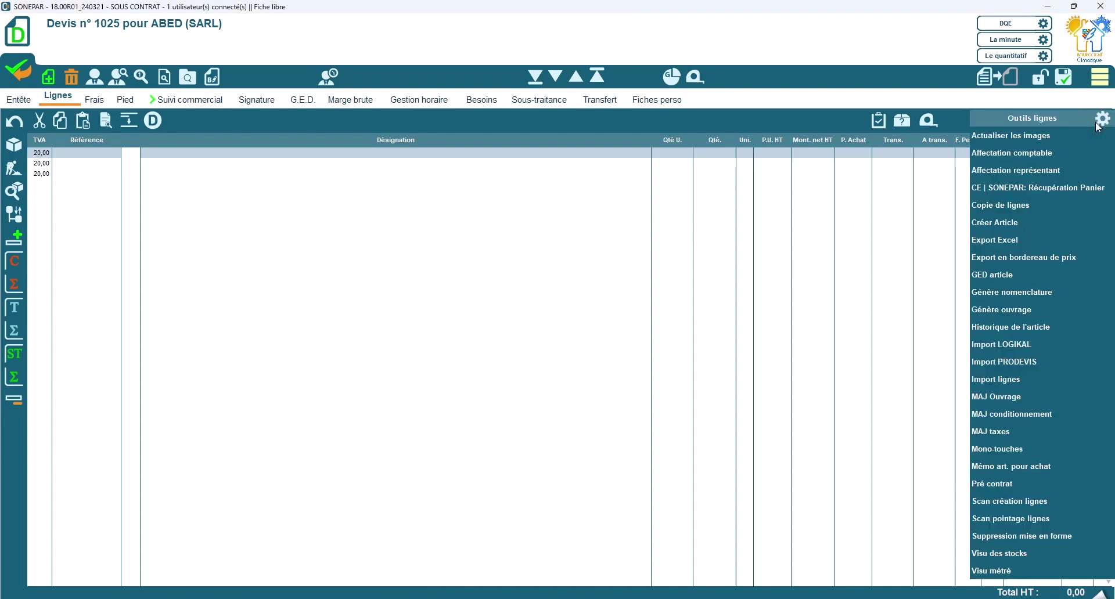
click(1081, 189)
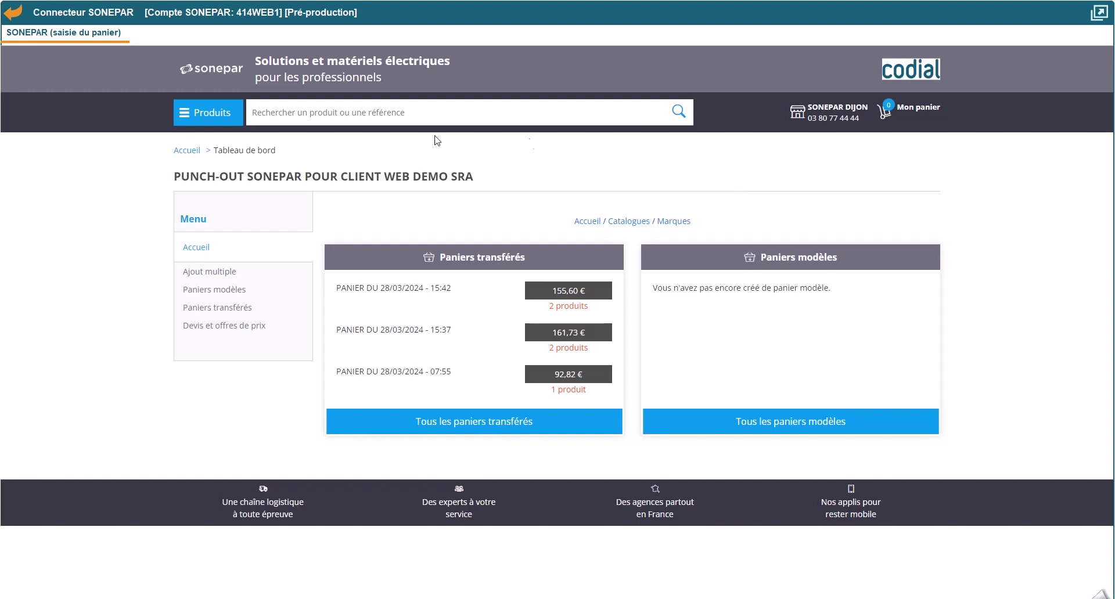
click(222, 327)
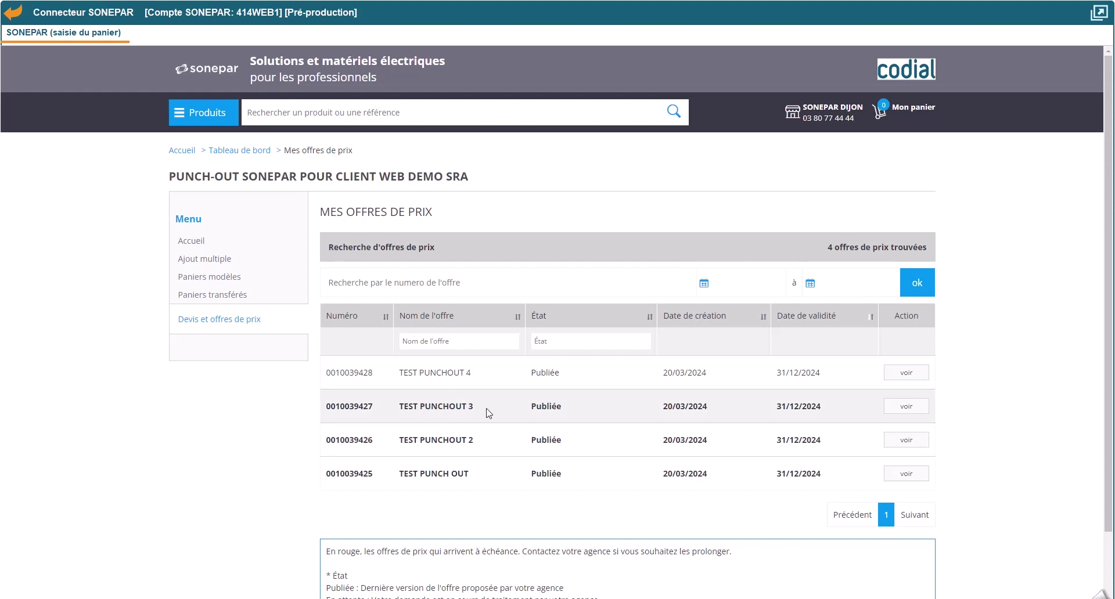
click(903, 408)
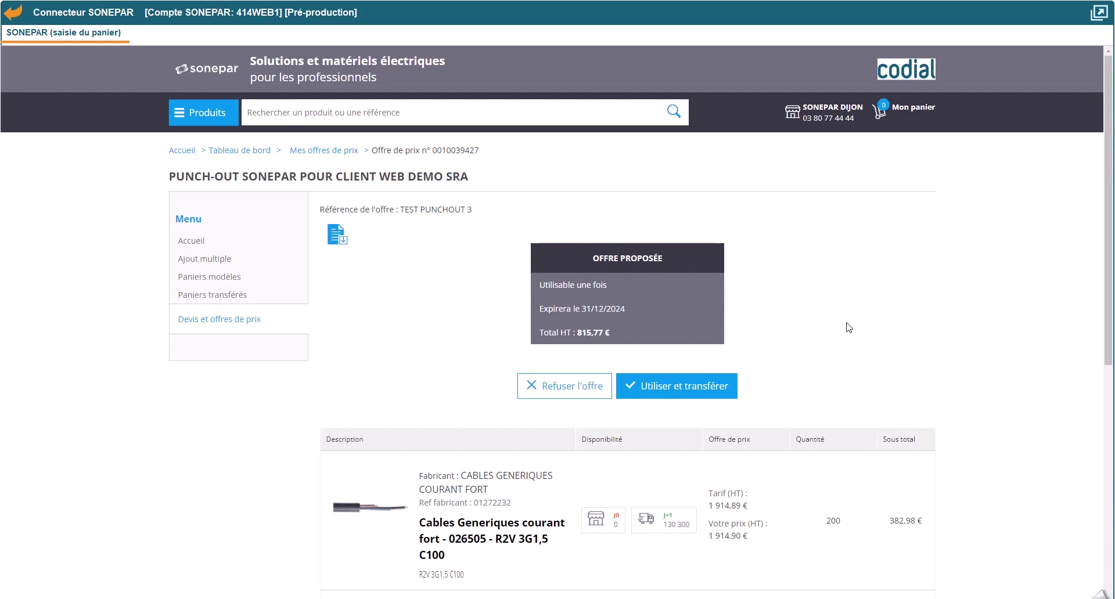
scroll(849, 328, down, 2)
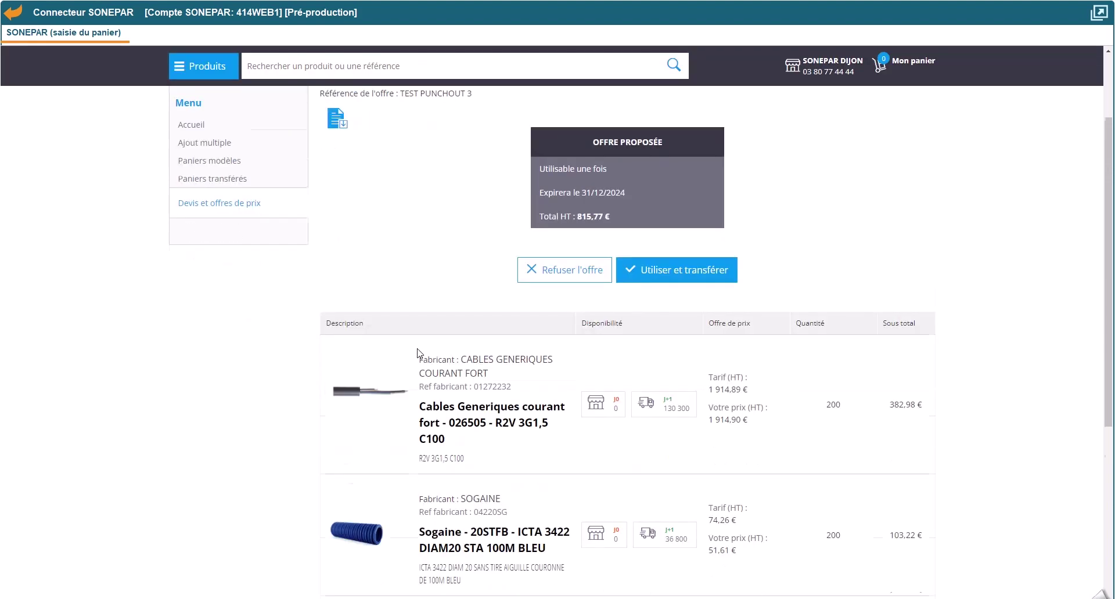
scroll(419, 353, down, 2)
scroll(297, 292, down, 4)
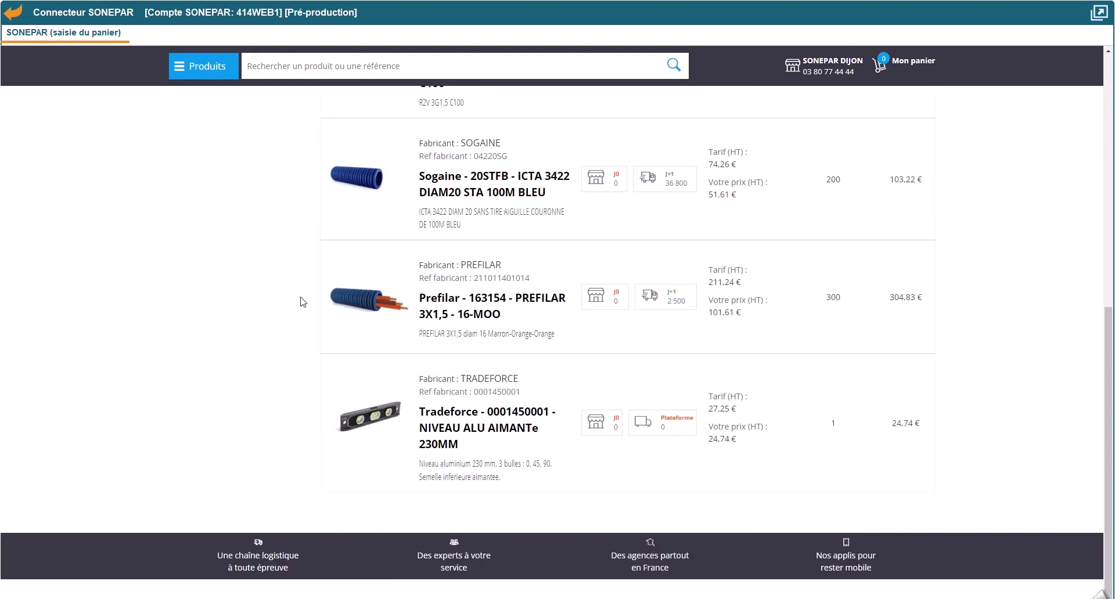
scroll(302, 302, up, 10)
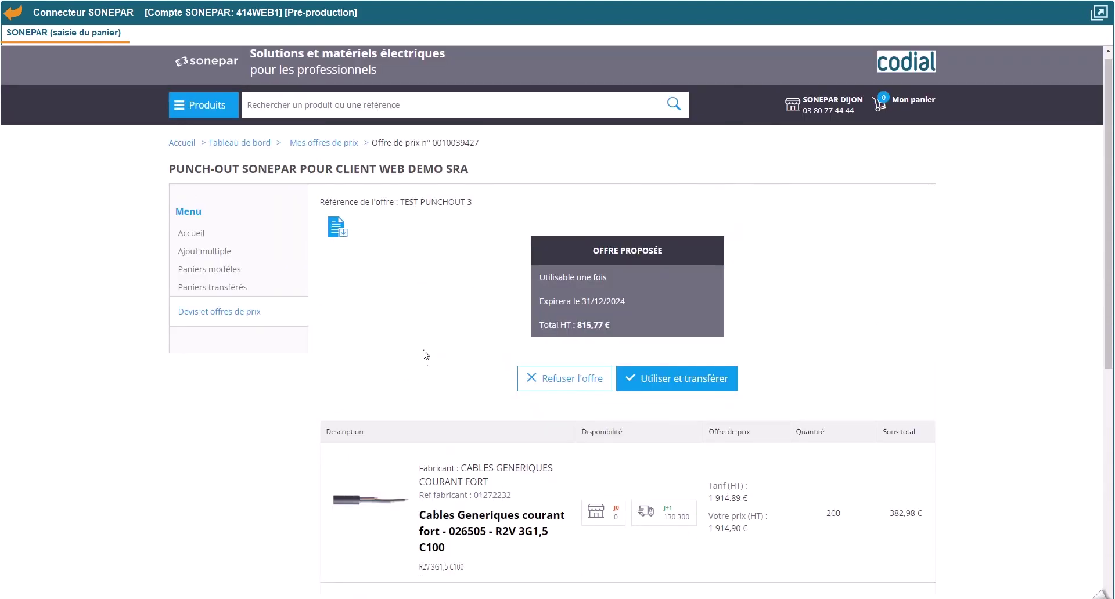
click(703, 381)
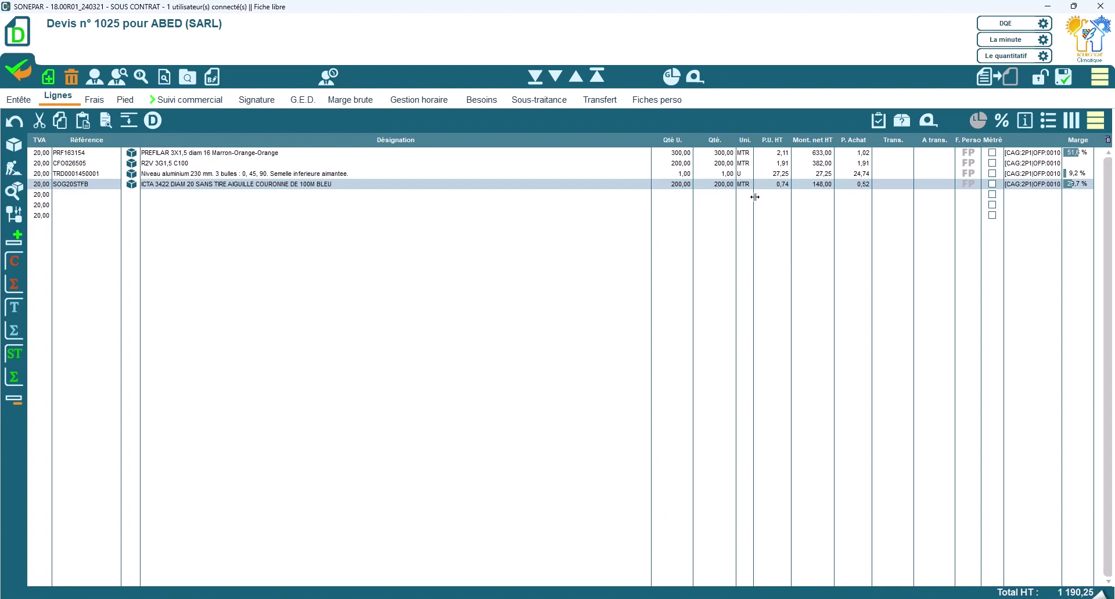
Step: Set the P.U. HT of line 1 (PREFILAR) to 3,00 and line 3 (aluminium level) to 29,00
click(778, 153)
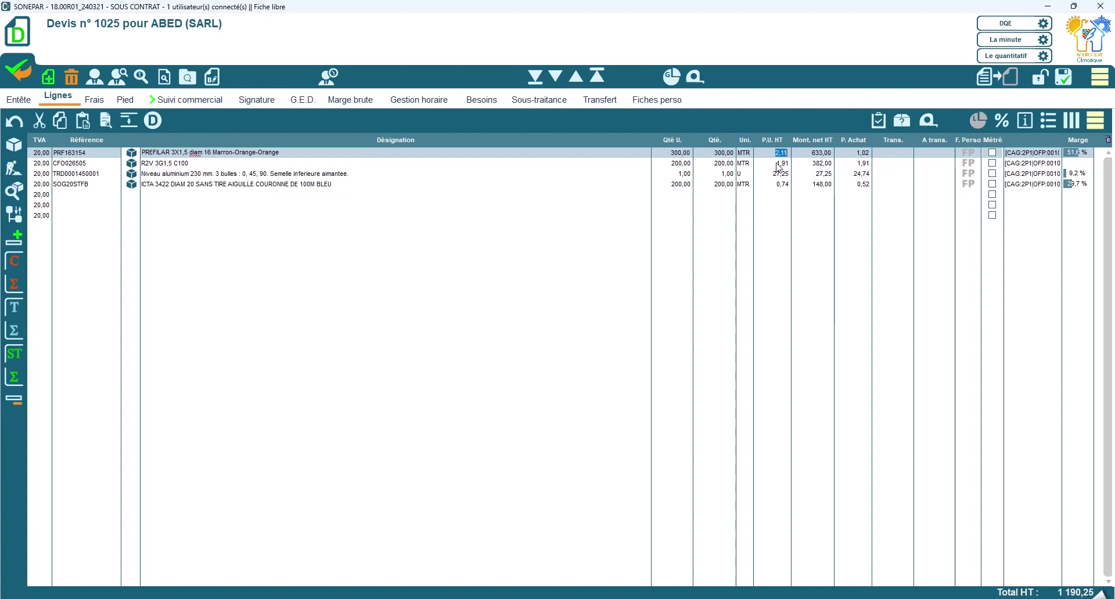
text(3)
key(Tab)
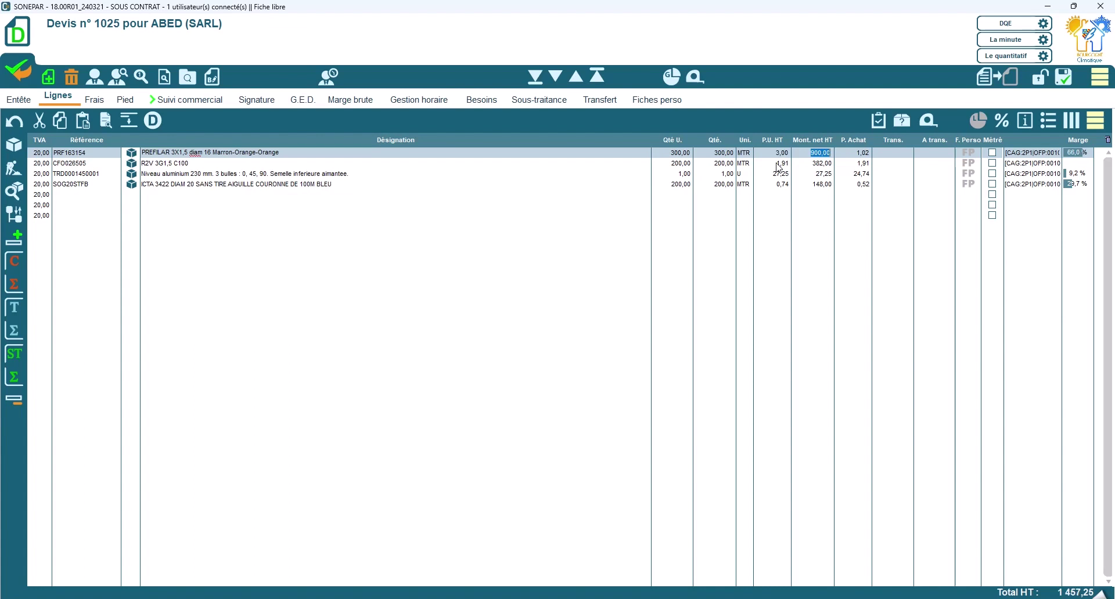
click(780, 174)
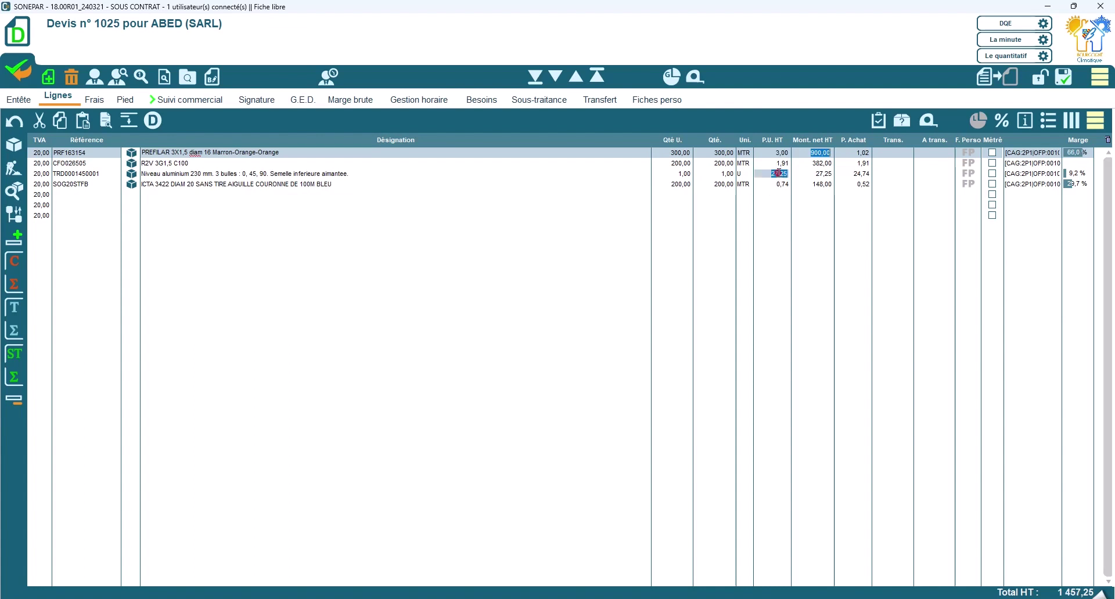
text(29)
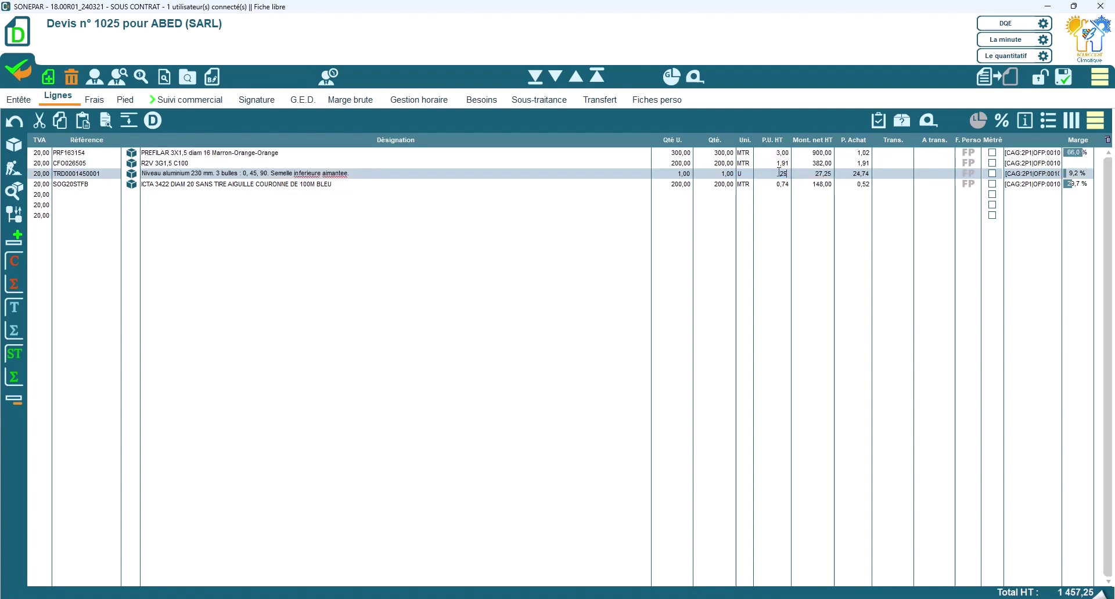
key(Tab)
Step: Fully transfer quote 1025 into client order 2010 and display its Besoins (needs) list
click(995, 76)
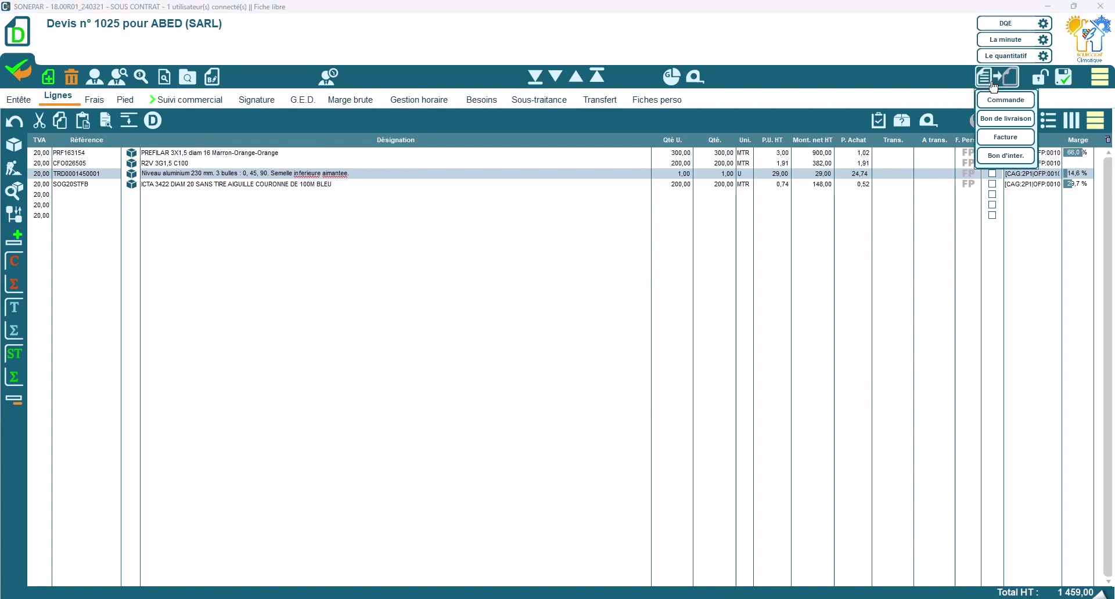
click(999, 101)
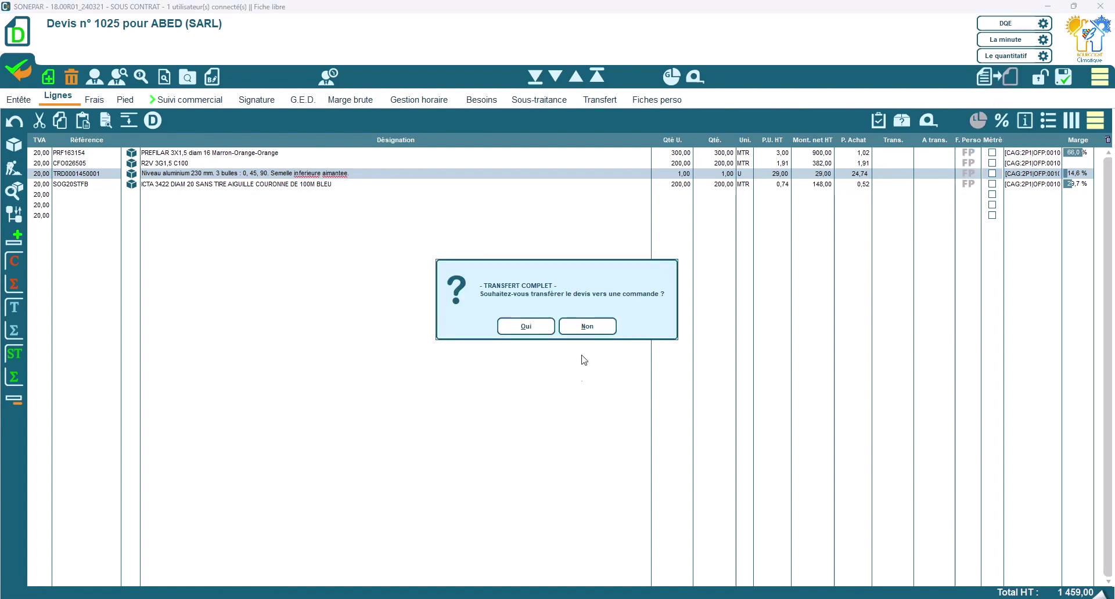
click(525, 326)
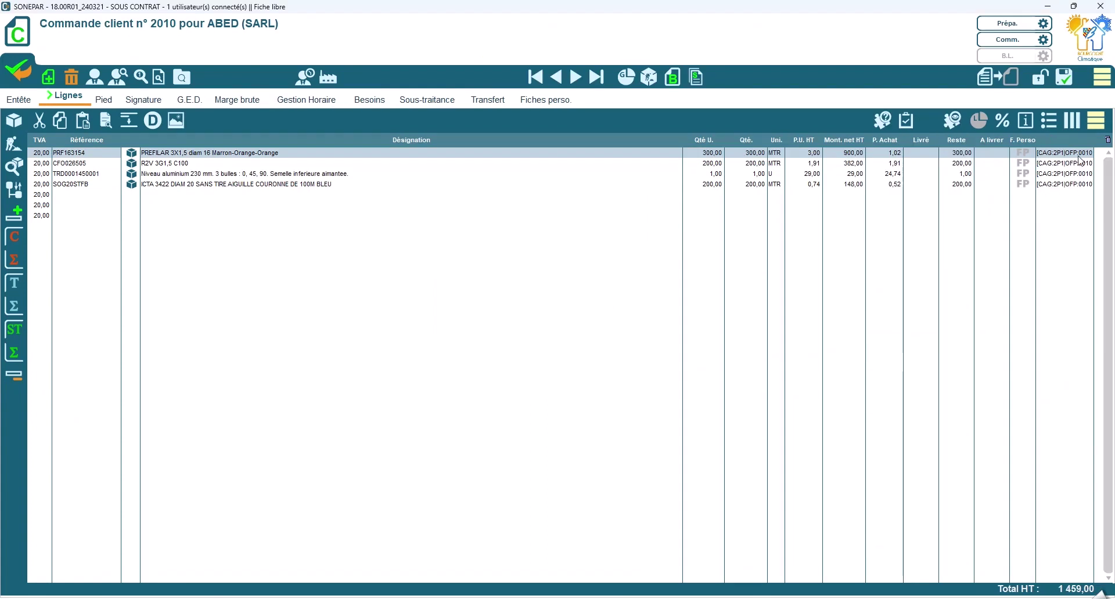
click(374, 101)
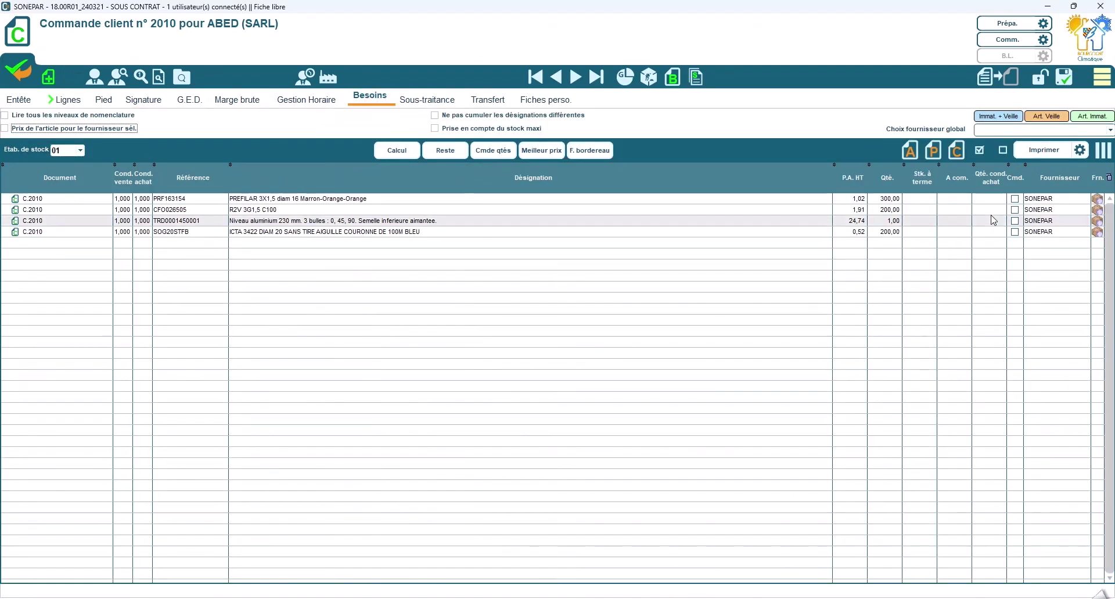